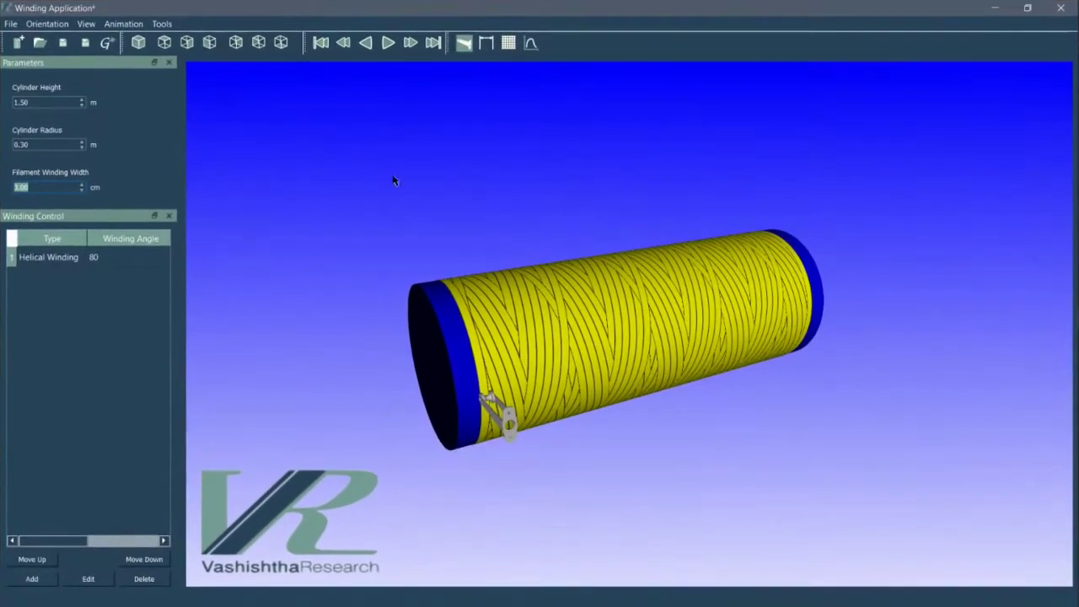
left_click(1018, 11)
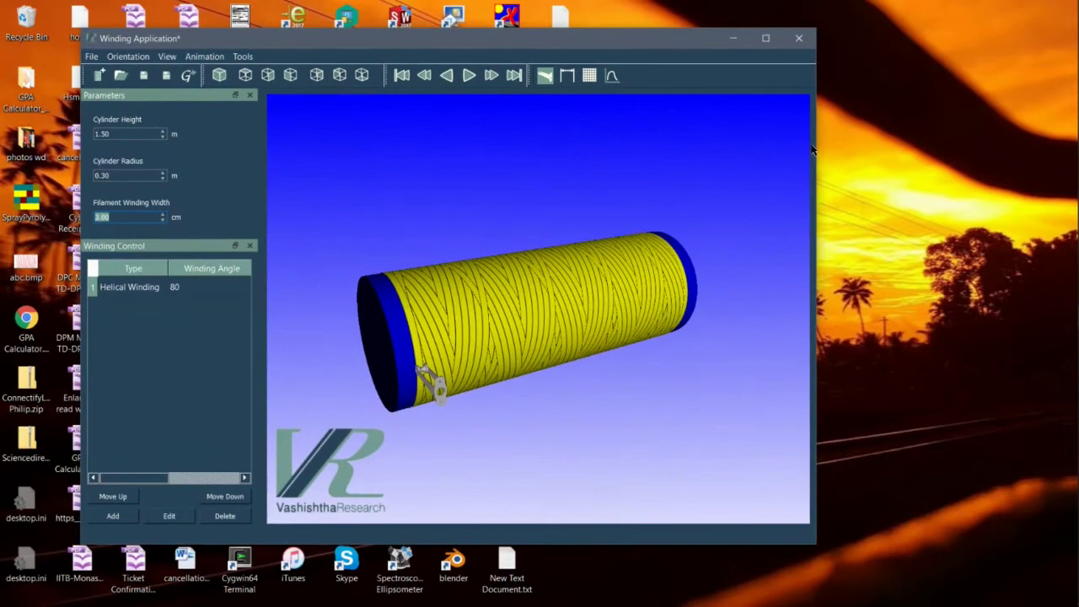
left_click_drag(817, 150, 843, 150)
left_click(792, 38)
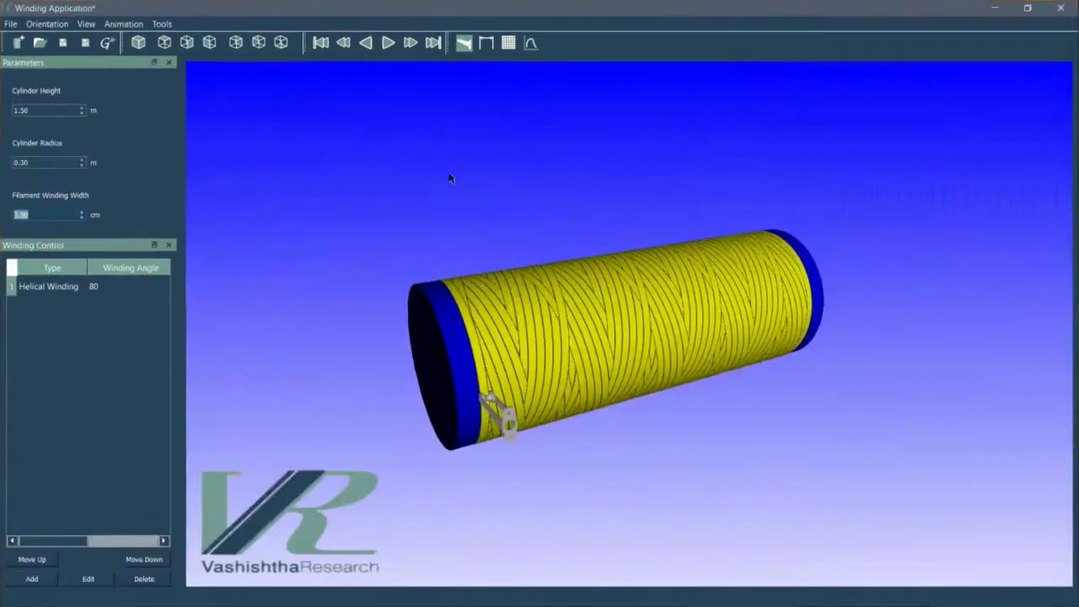
left_click_drag(40, 65, 2, 76)
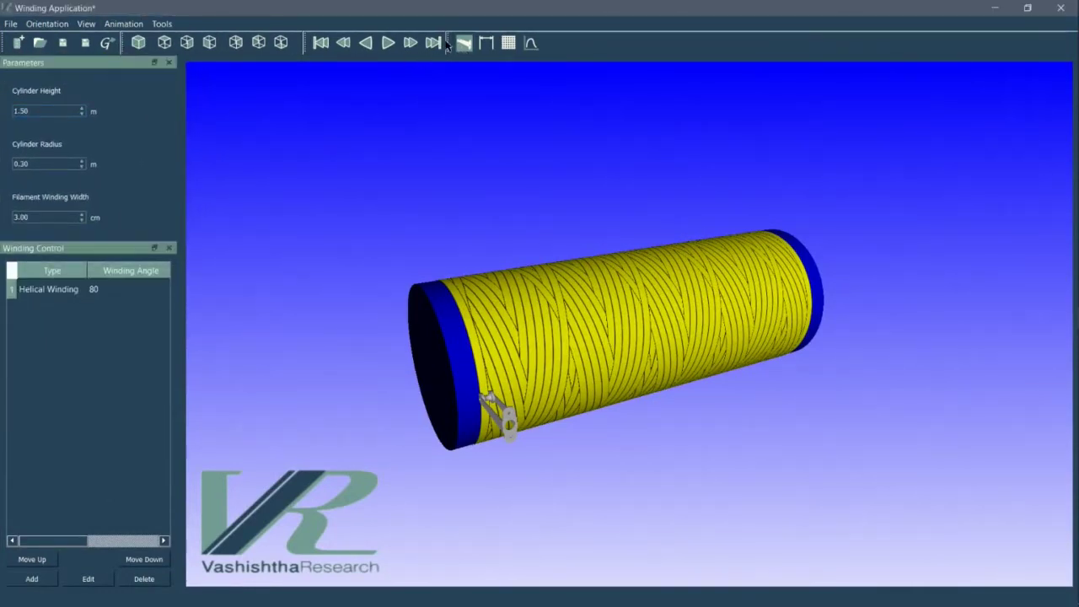
mouse_move(447, 42)
left_mouse_down()
mouse_move(15, 85)
mouse_move(335, 90)
mouse_move(457, 42)
left_mouse_up()
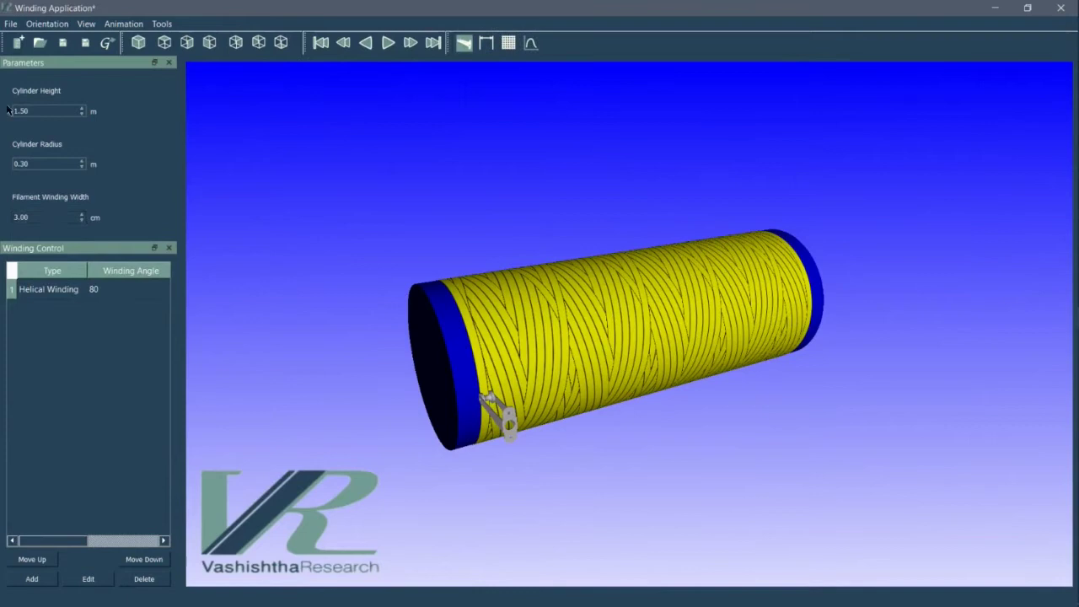
left_click(11, 24)
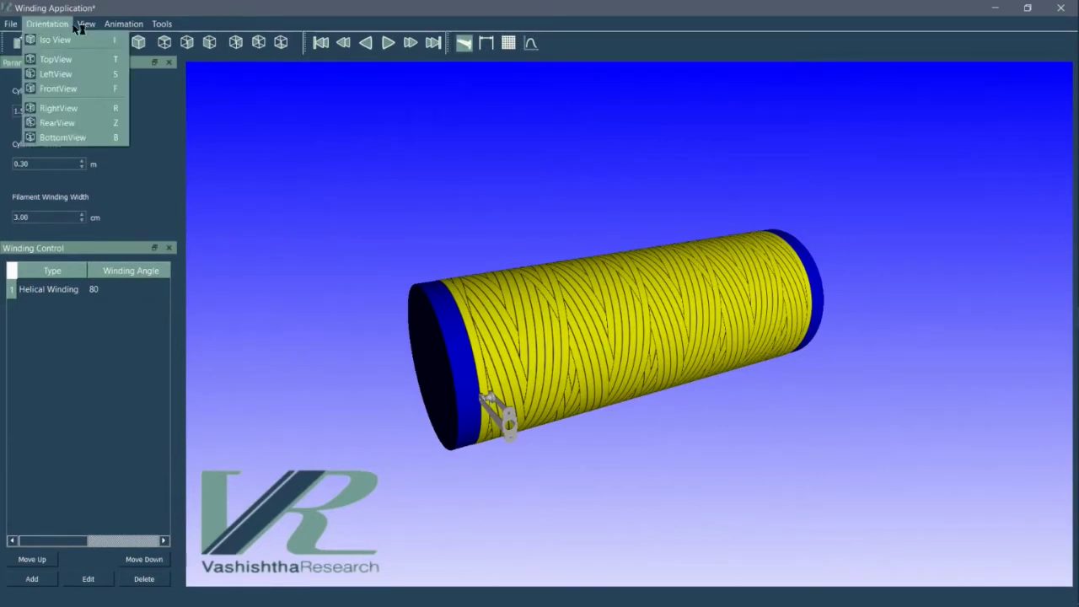
mouse_move(119, 28)
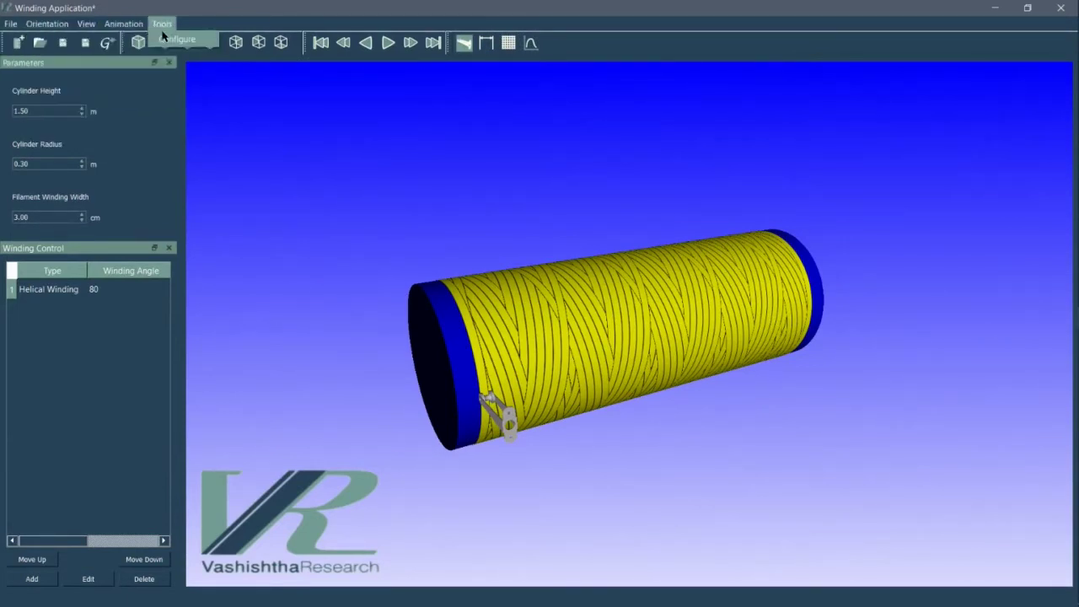
left_click(223, 24)
- Set cylinder height to 1.70 m, radius to 0.25 m and filament winding width to 4 cm
left_click(82, 108)
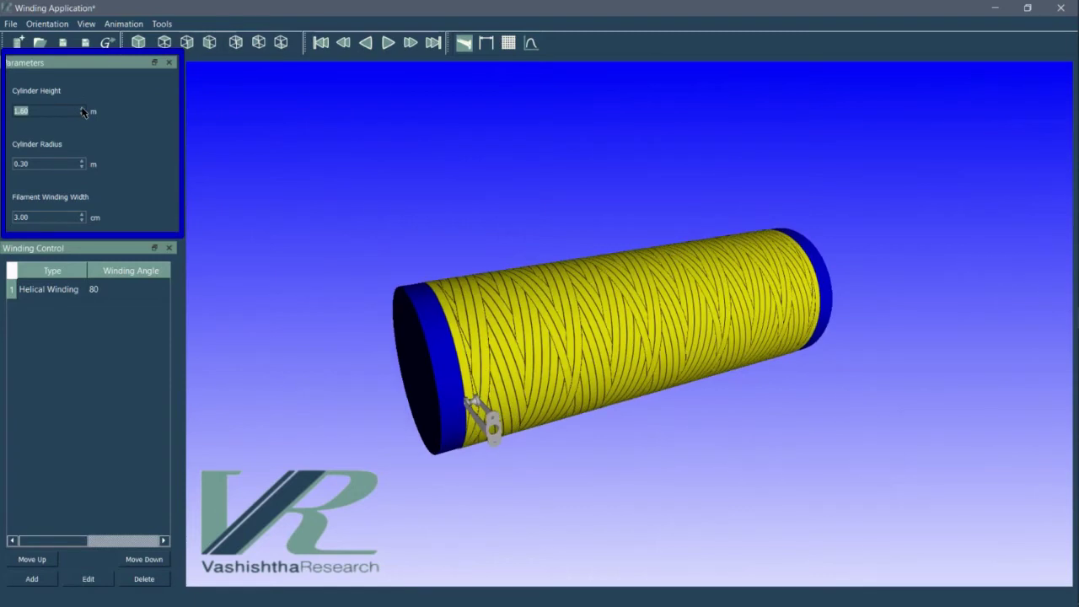
left_click(82, 109)
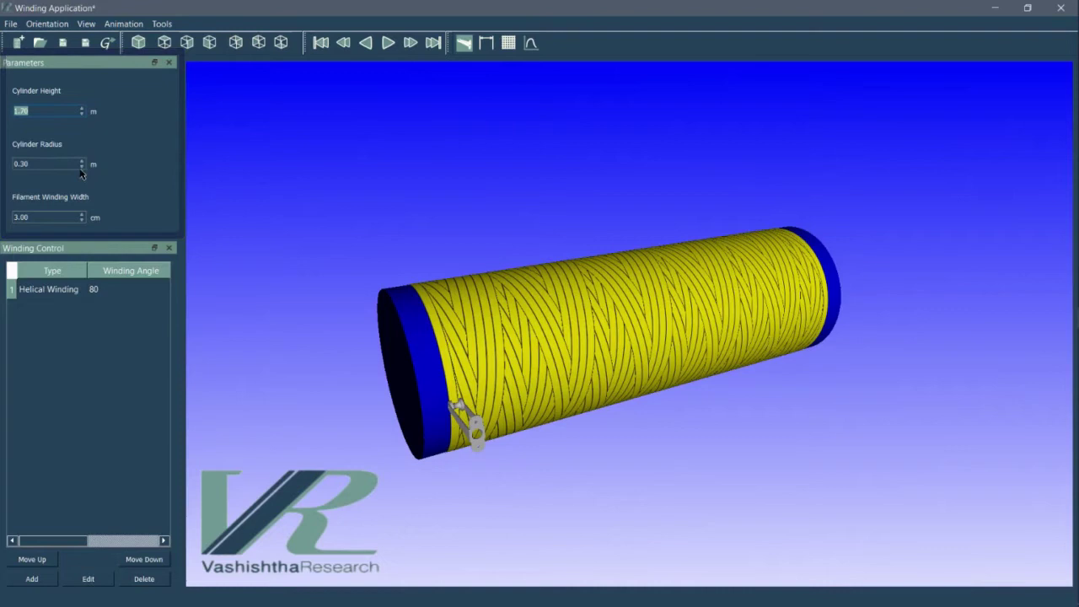
left_click_drag(29, 164, 13, 166)
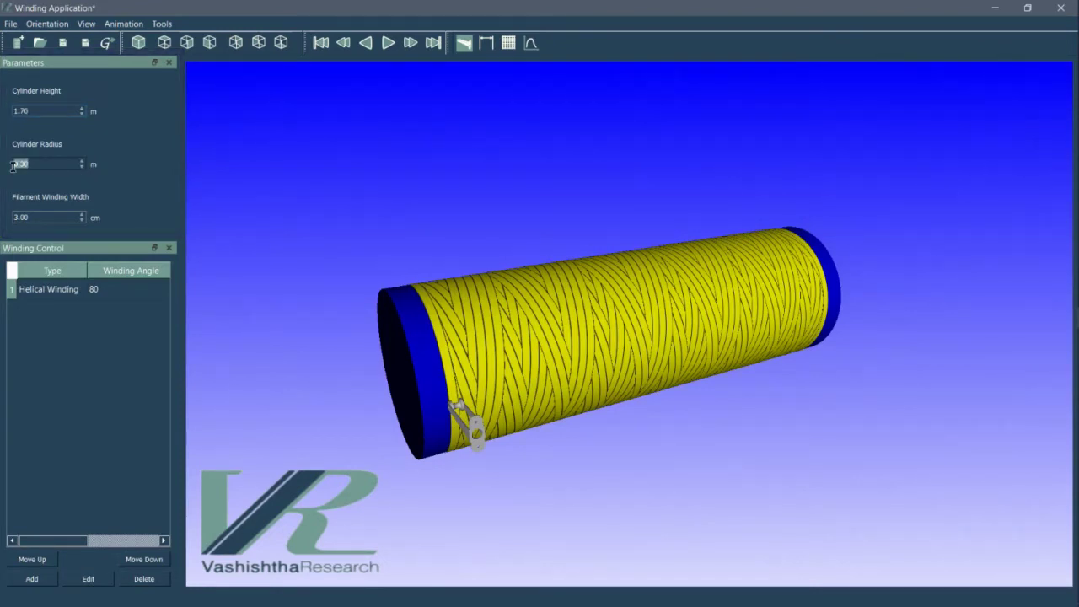
type("0.2")
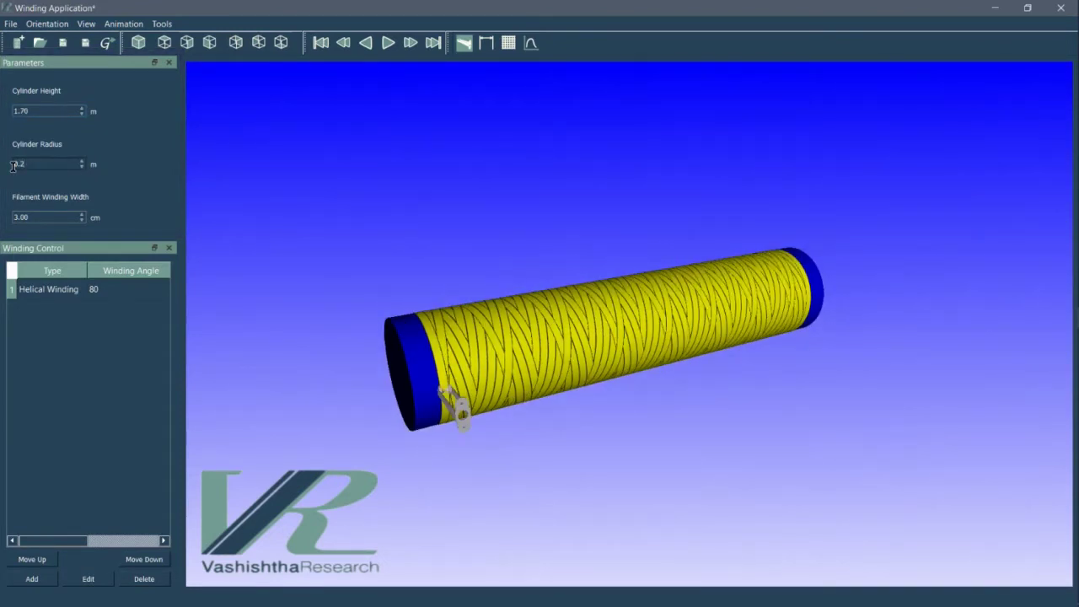
type("5")
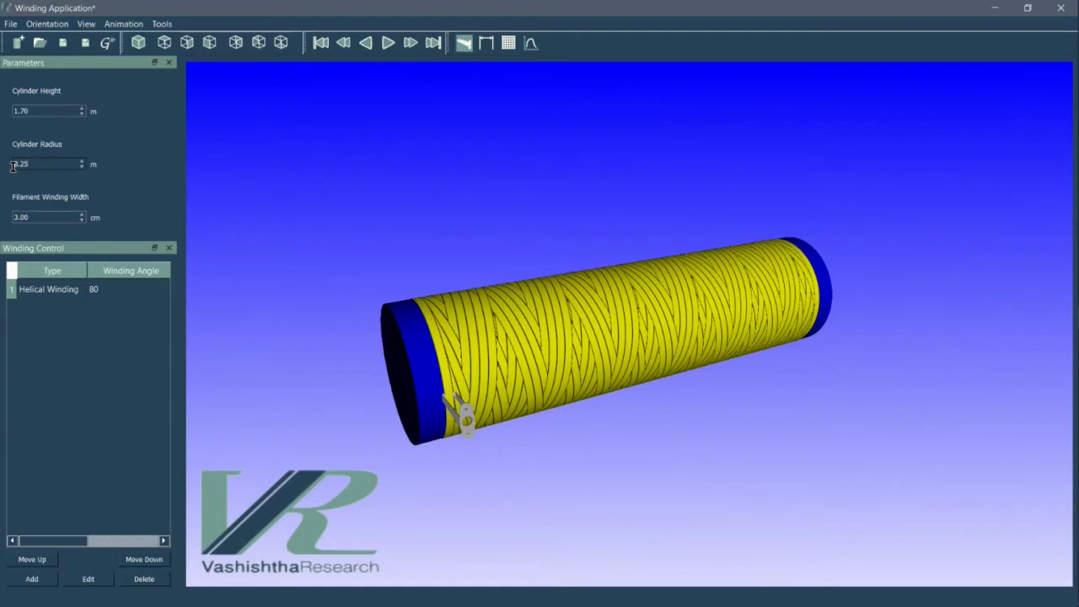
left_click_drag(56, 218, 2, 221)
type("4")
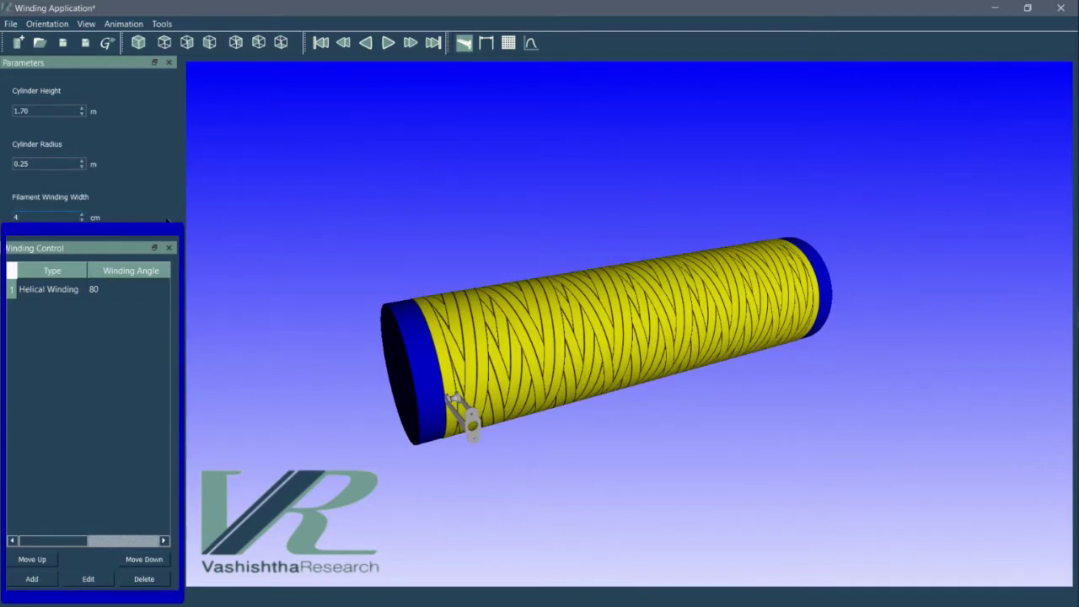
- Apply the 4 cm width and add a Hoop Winding layer after the 80° helical layer
left_click(209, 226)
left_click(42, 579)
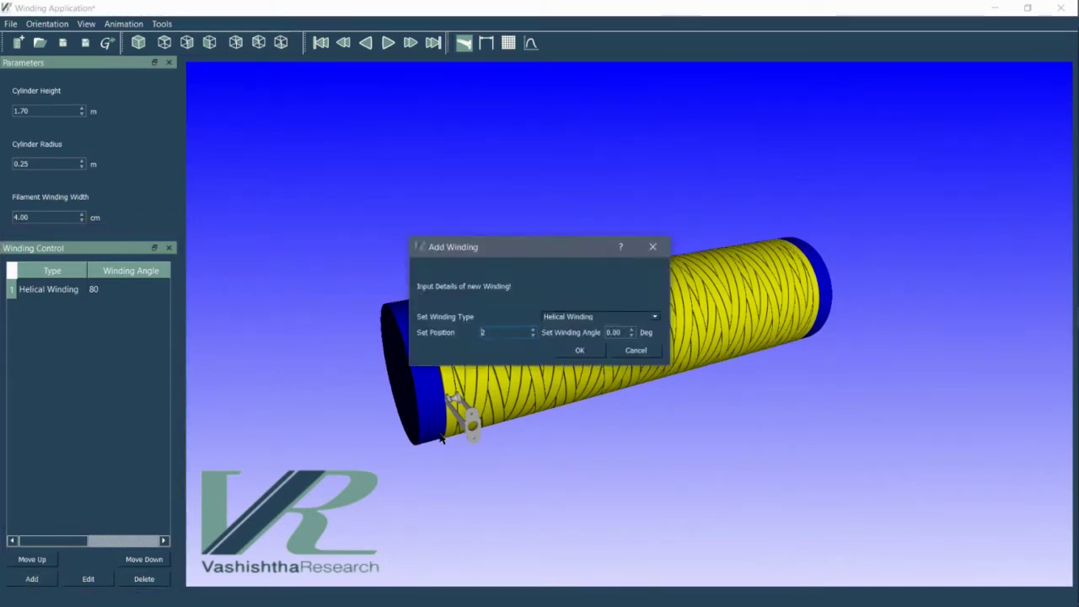
left_click(579, 320)
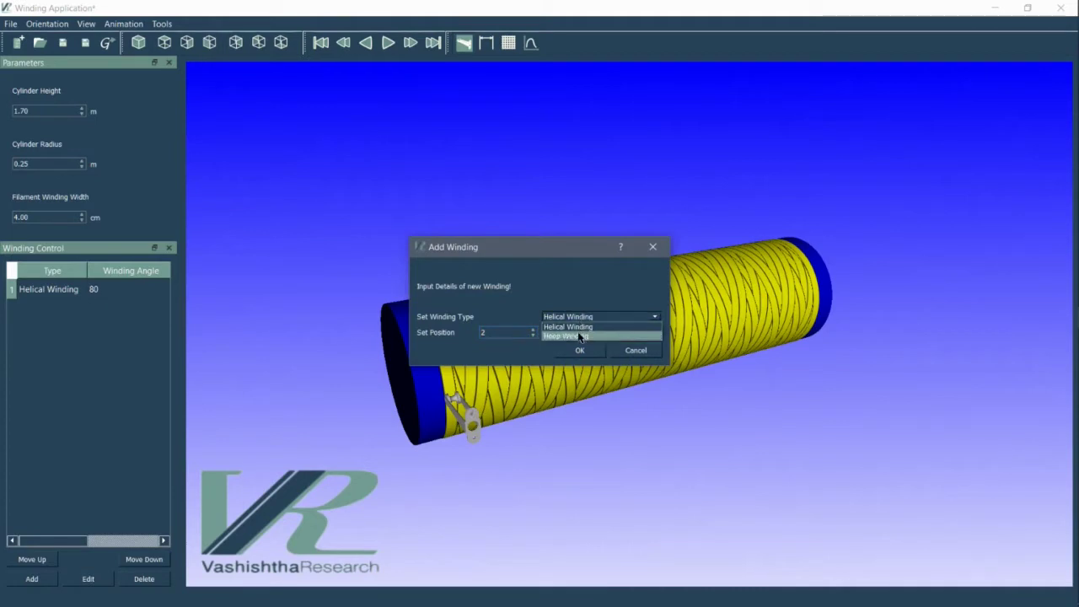
left_click(580, 336)
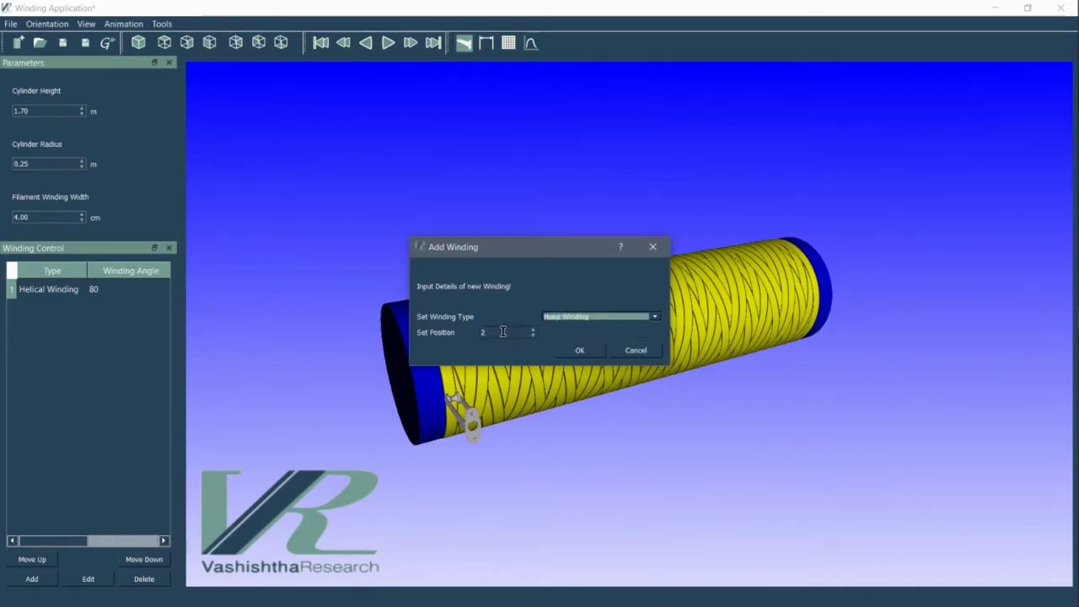
left_click(532, 334)
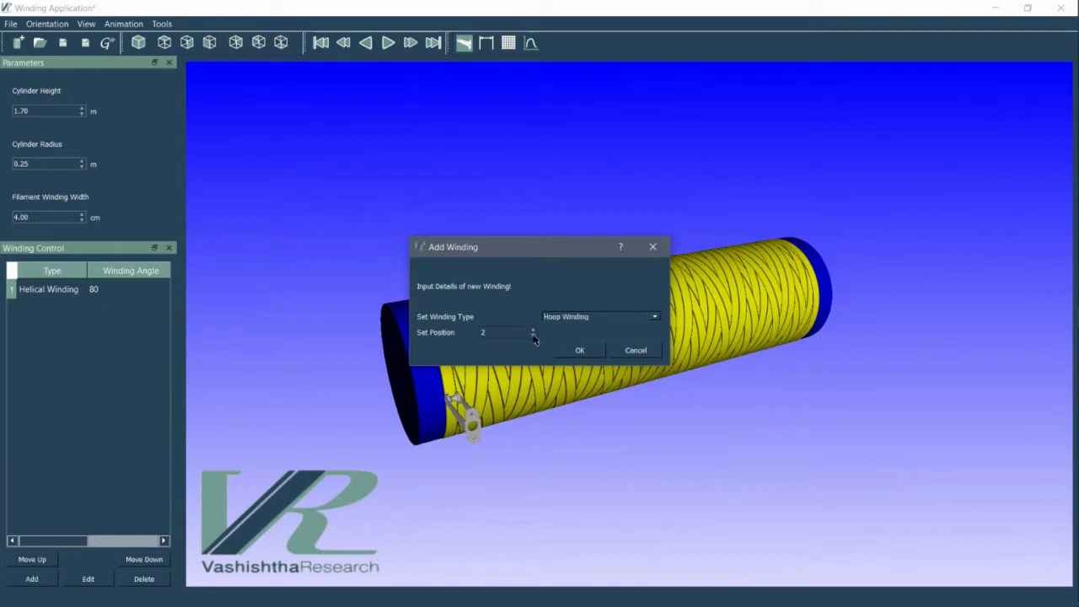
left_click(532, 334)
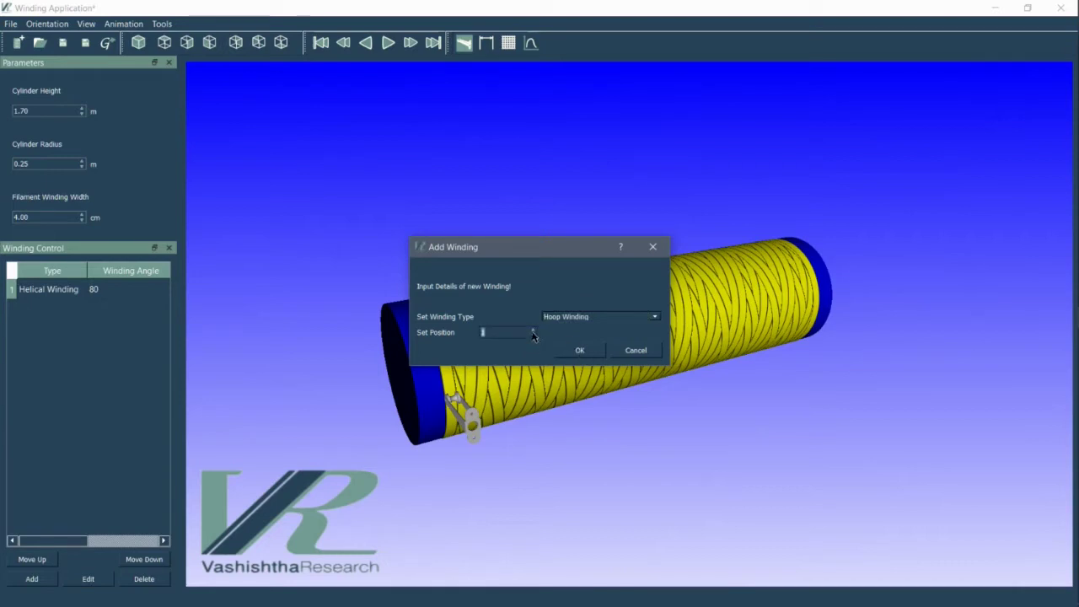
left_click(579, 350)
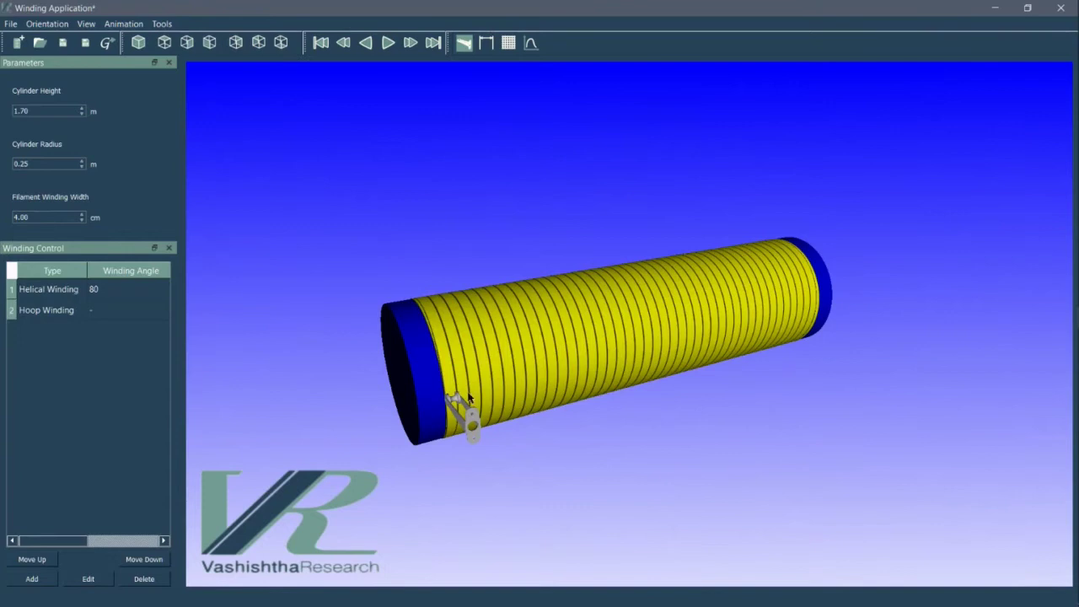
- Add a third layer as a Helical Winding at a 50° angle
left_click(37, 577)
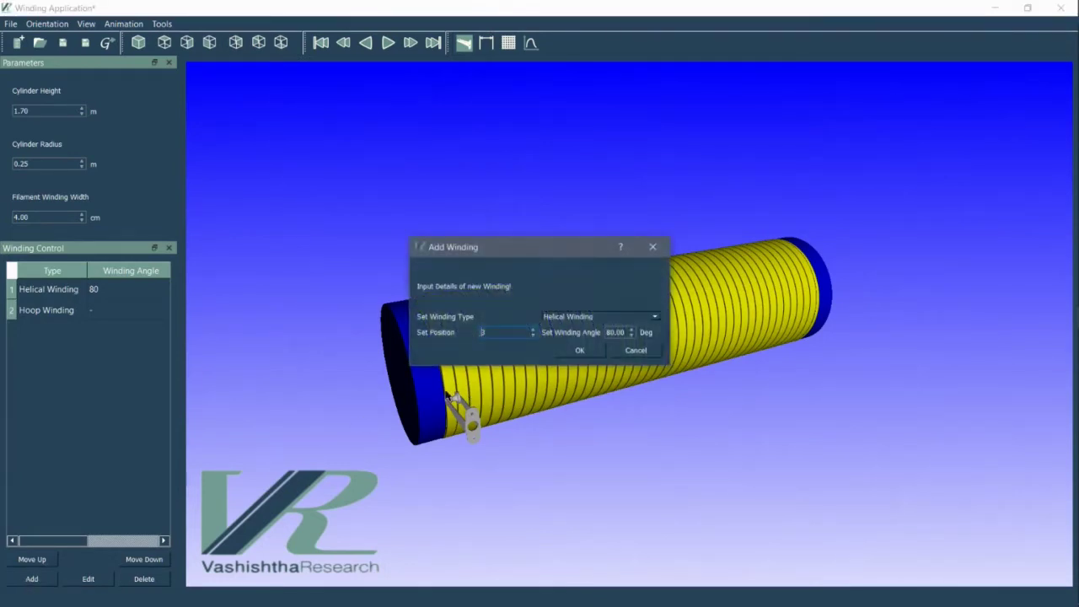
left_click(594, 316)
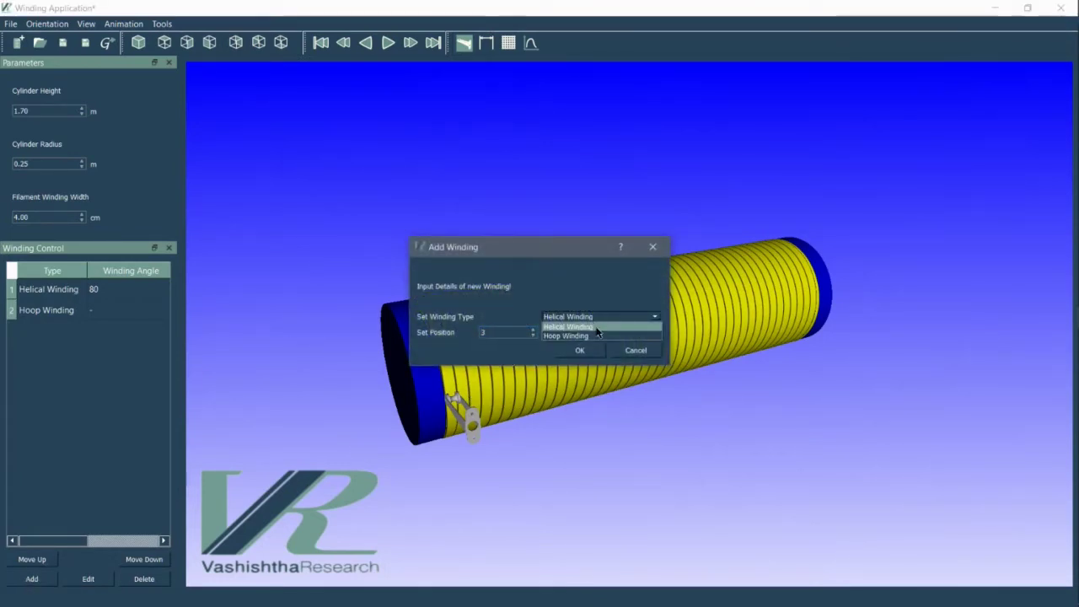
left_click(594, 323)
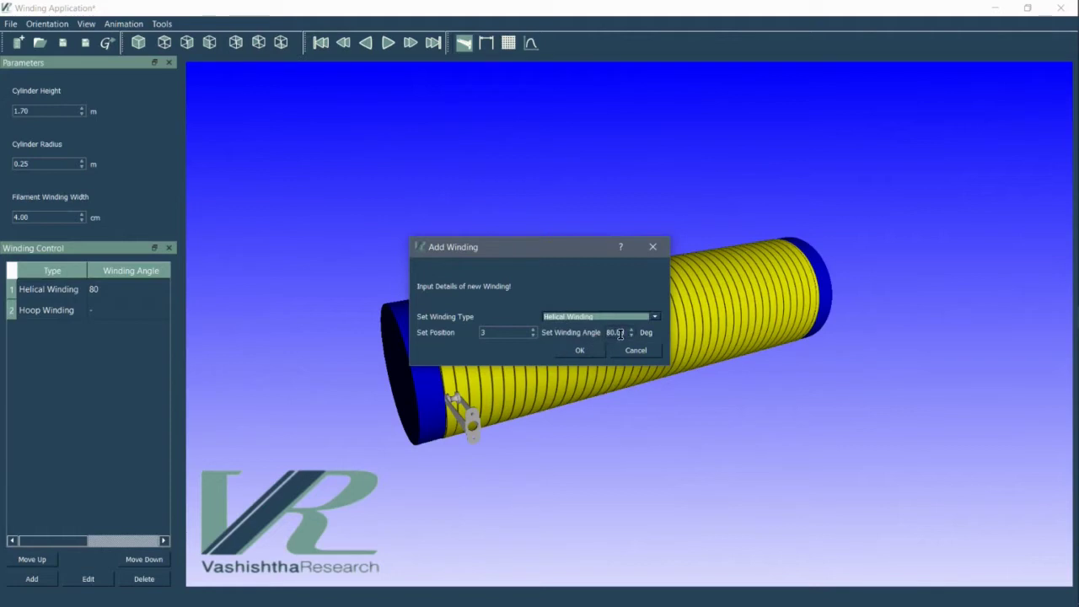
left_click_drag(625, 335, 594, 338)
type("50")
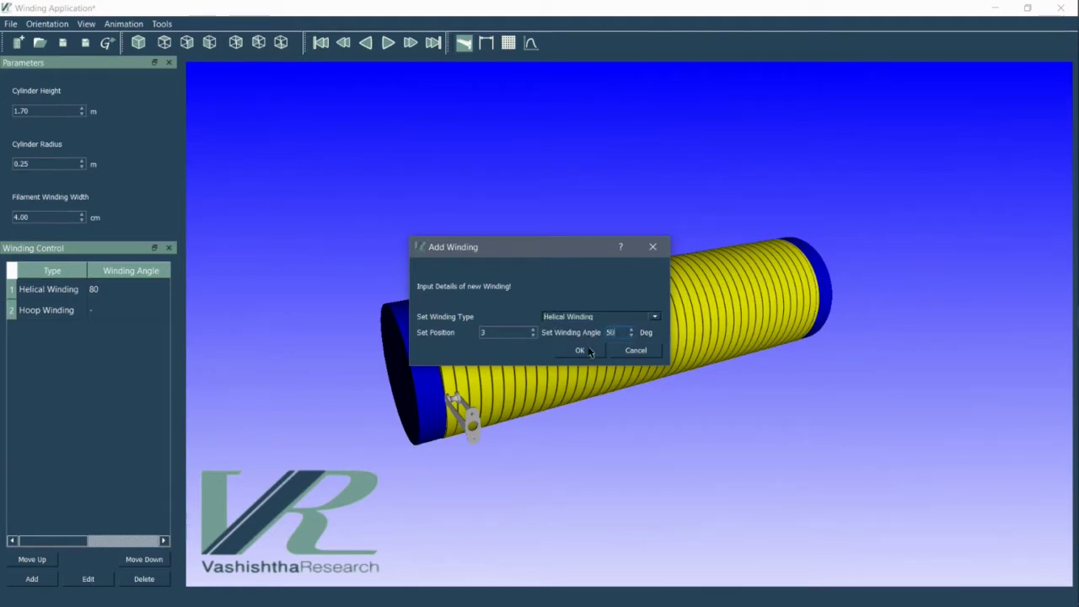
left_click(580, 351)
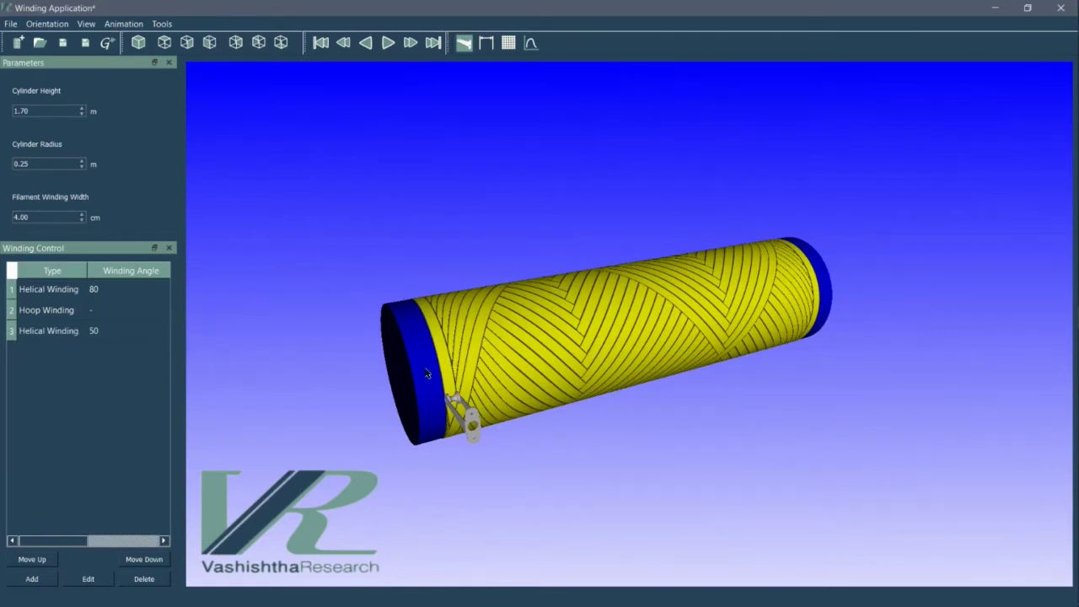
- Change the third helical layer's winding angle from 50° to 60°
left_click(71, 333)
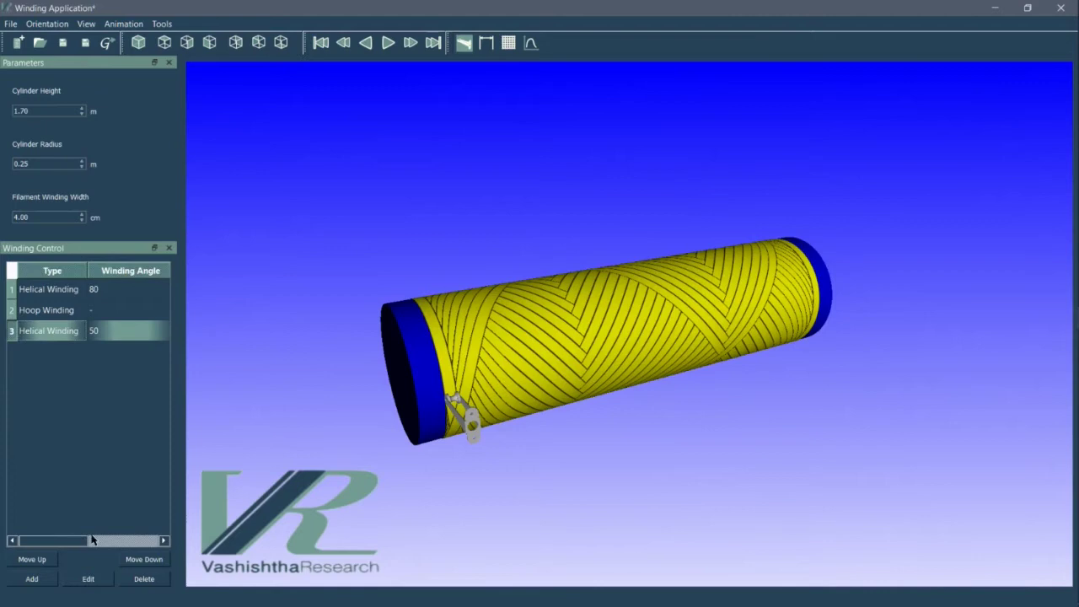
left_click(95, 579)
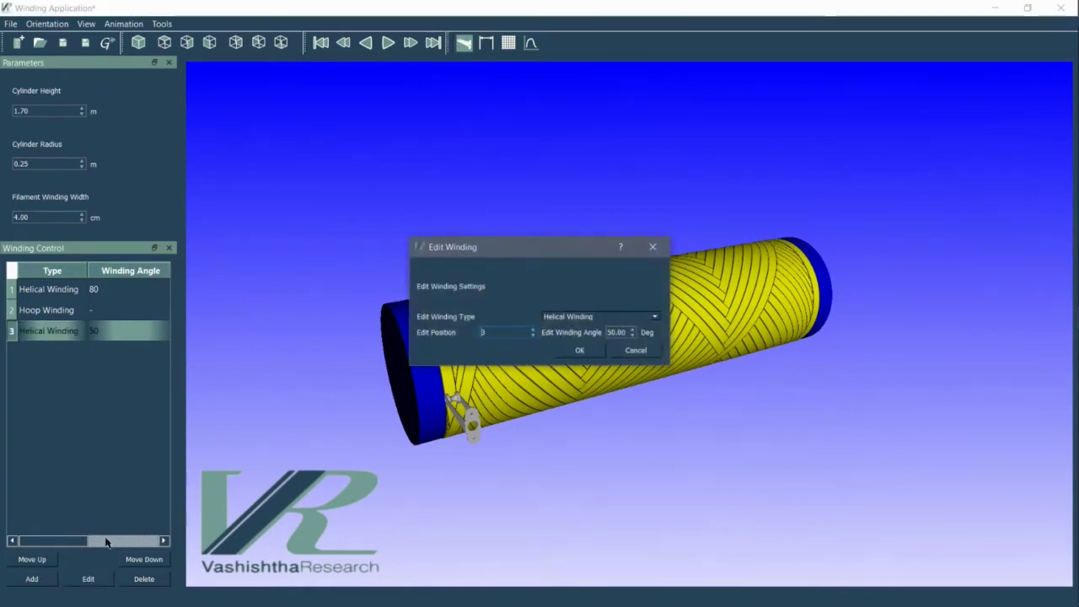
left_click_drag(630, 333, 593, 335)
type("60")
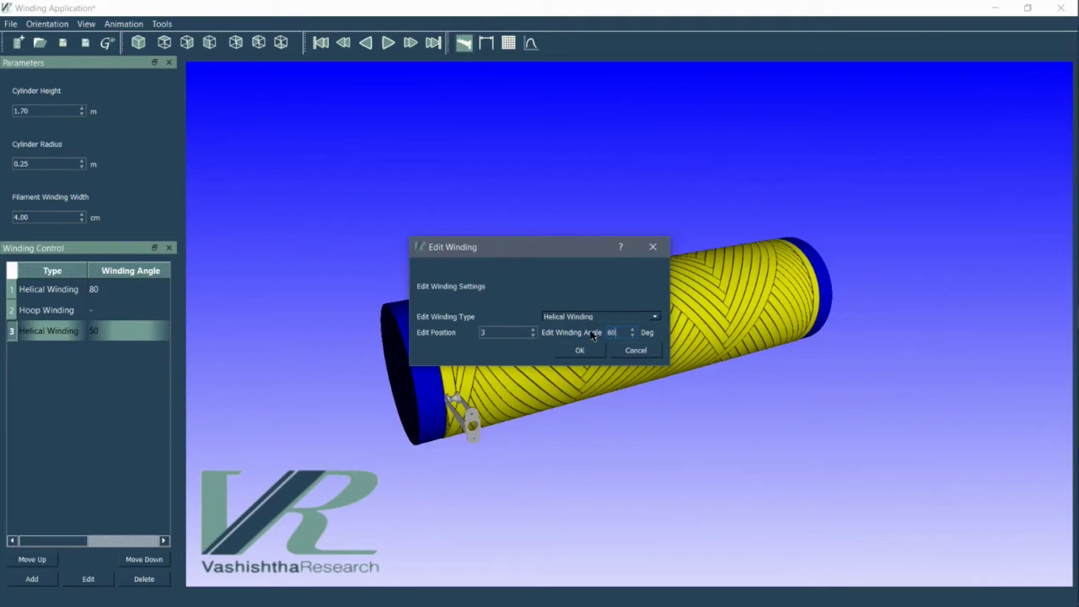
left_click(590, 351)
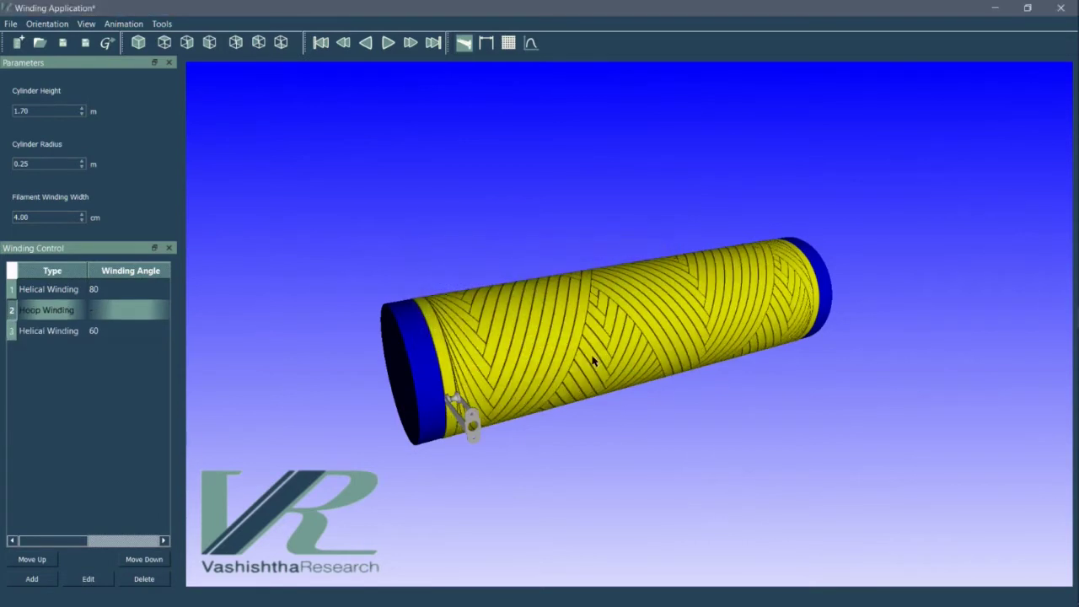
- Reorder the layers to helical 60°, hoop, then helical 80°
left_click(36, 334)
left_click(48, 562)
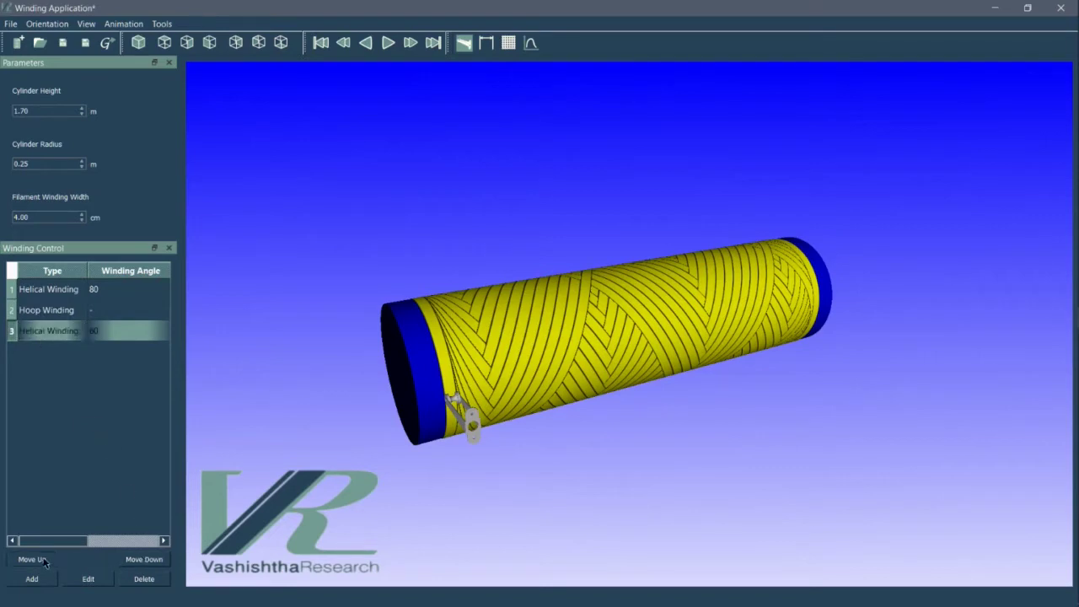
left_click(66, 292)
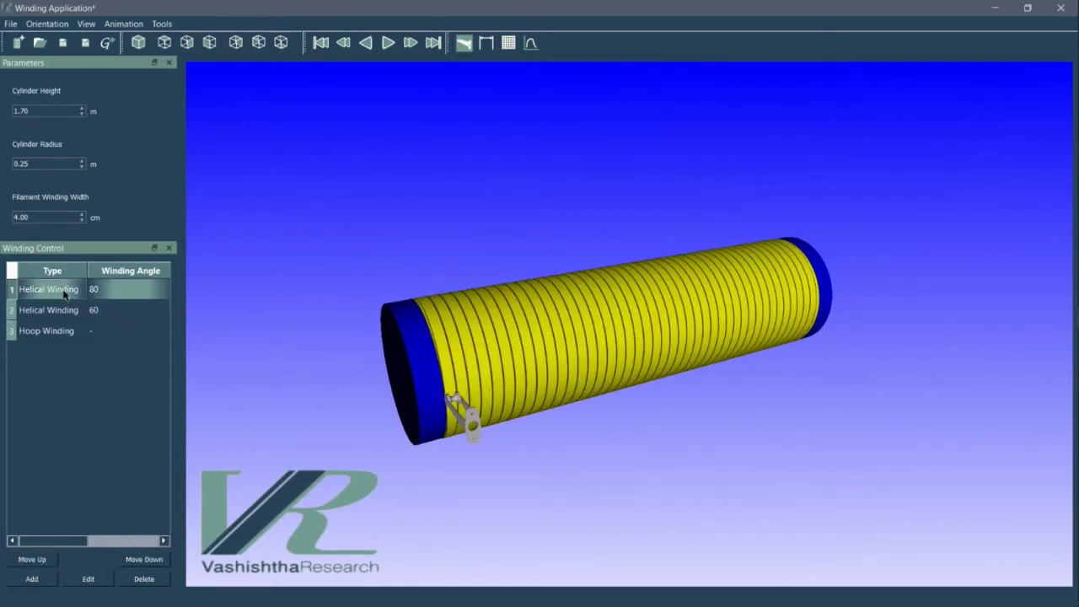
left_click(139, 557)
left_click(141, 555)
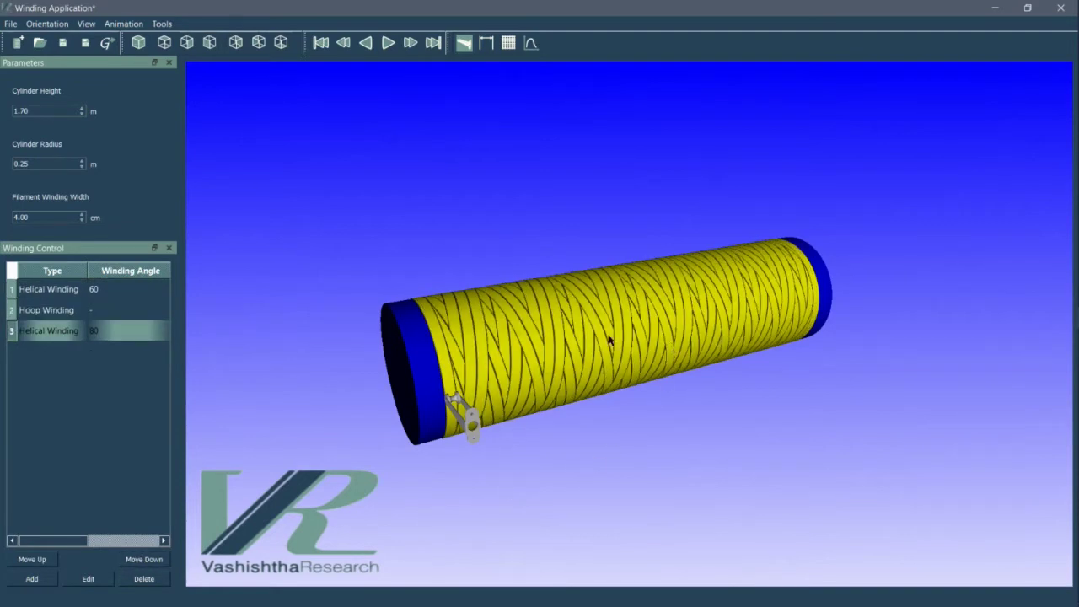
- Save the three-layer winding setup as the XML file new_winding
left_click(65, 44)
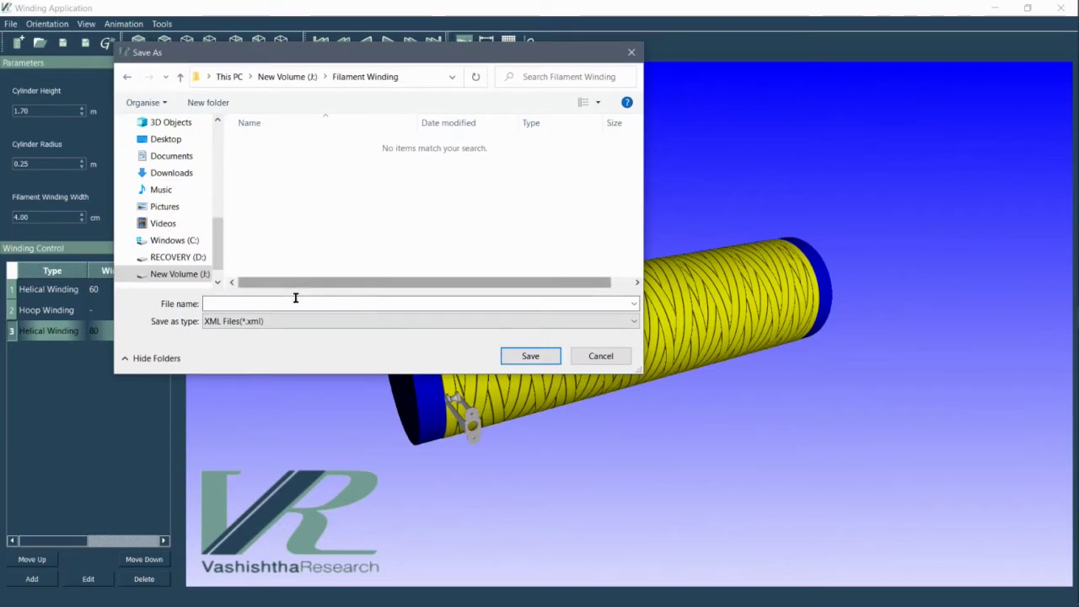
type("new_win")
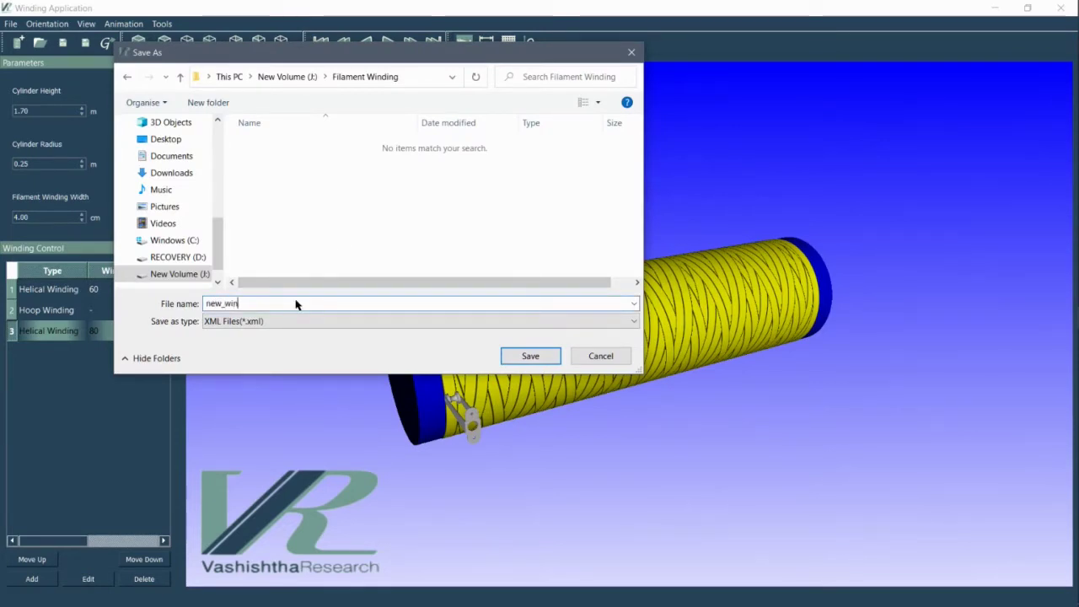
type("ding")
left_click(527, 356)
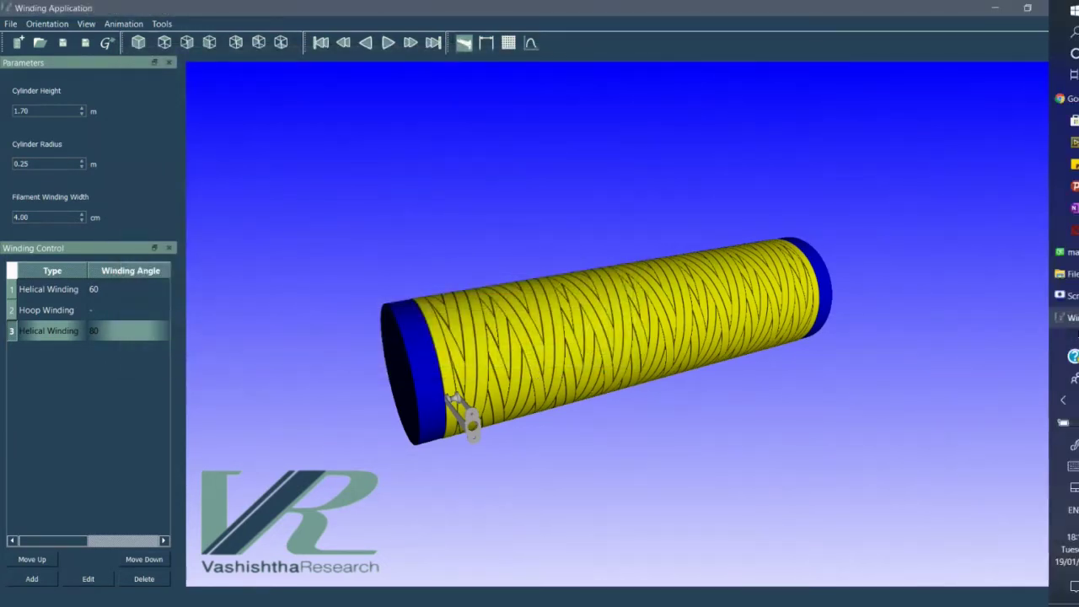
mouse_move(1043, 276)
left_click(936, 245)
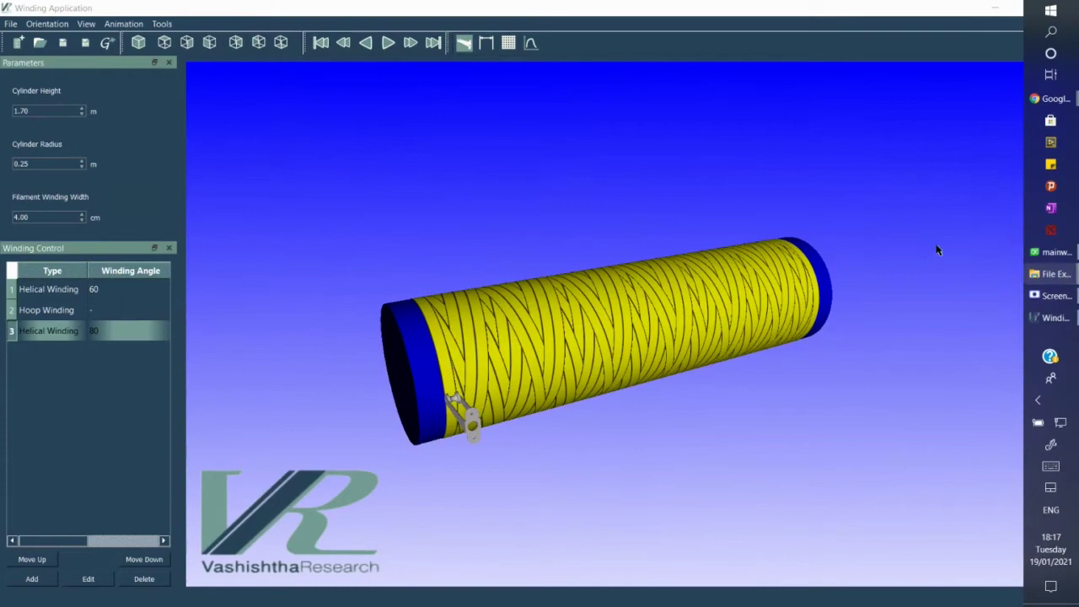
- View new_winding.xml in Notepad, close it, and return to Winding Application
left_click(313, 209)
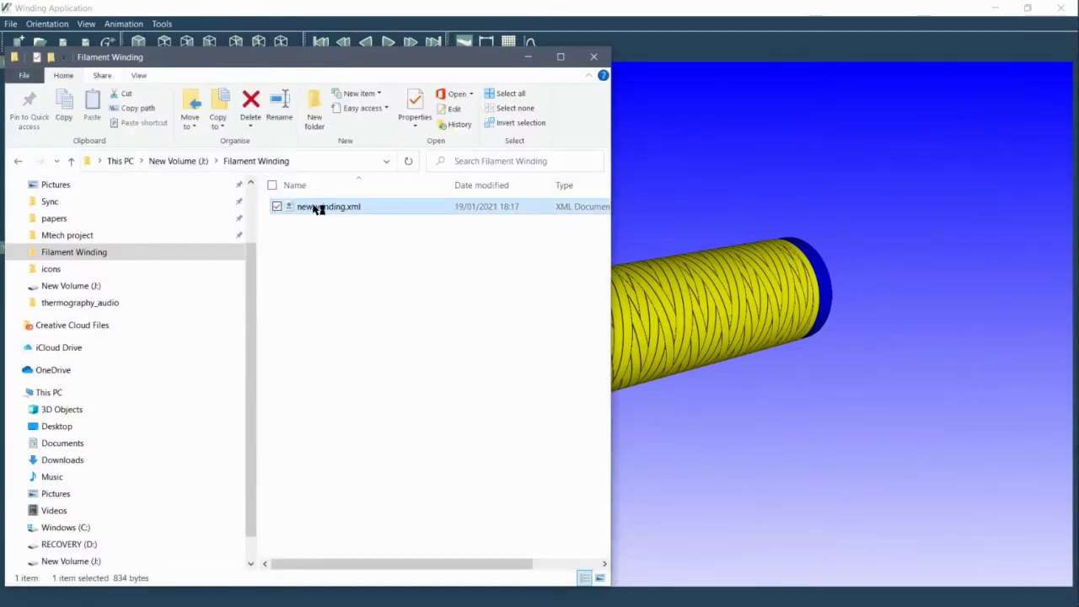
double_click(316, 209)
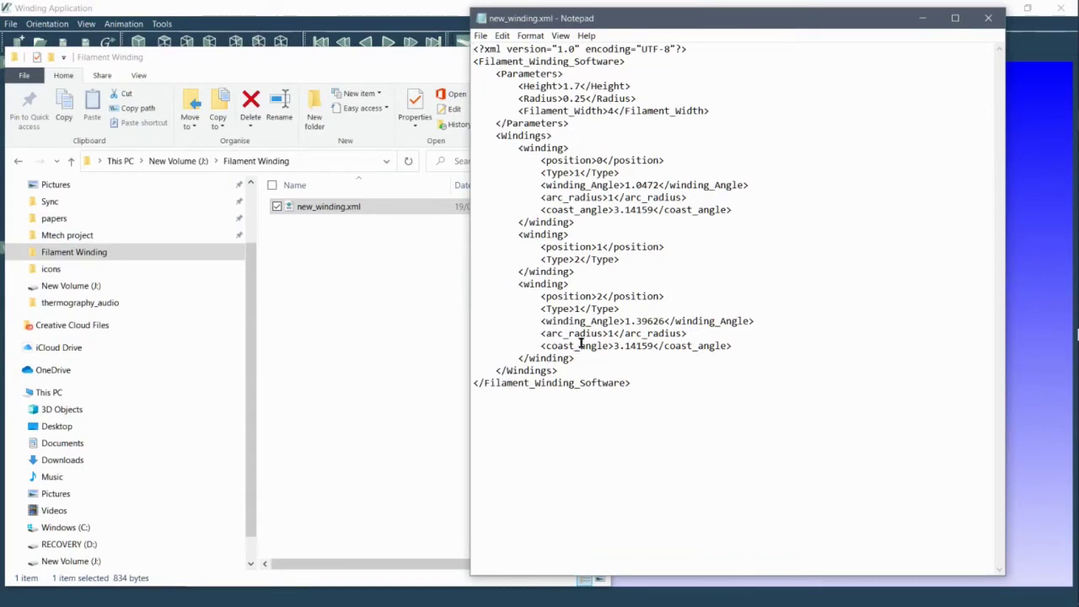
left_click(988, 18)
left_click(884, 211)
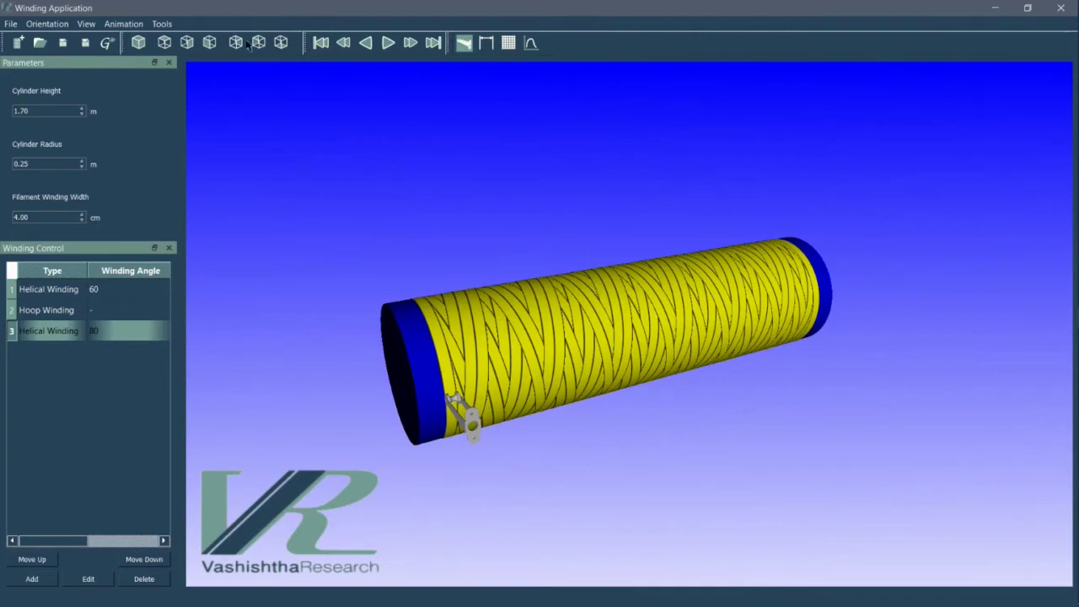
- Start a new empty project and load new_winding.xml into it
left_click(17, 44)
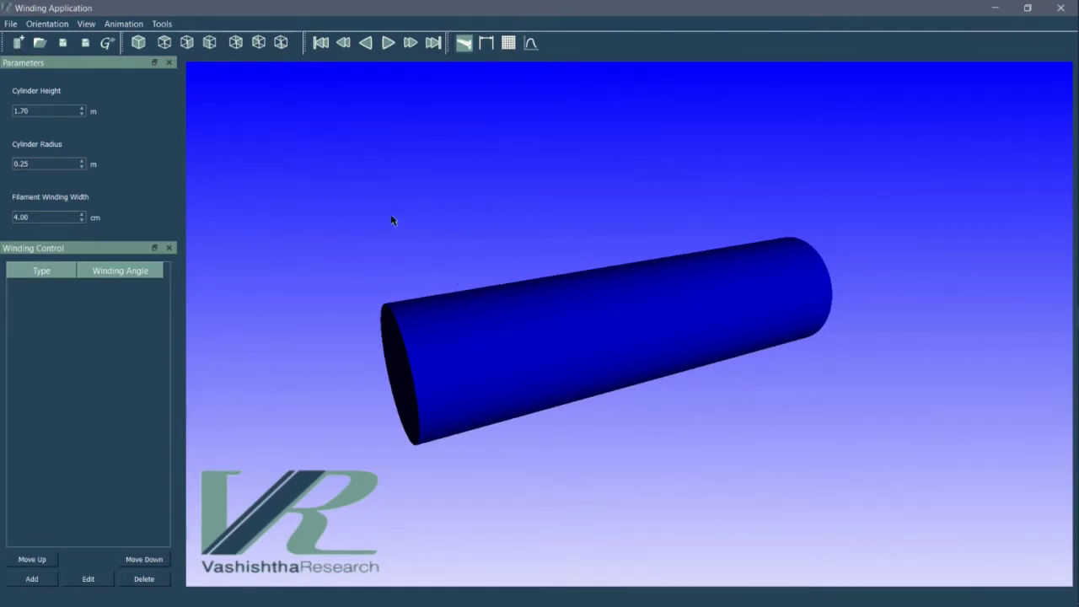
left_click(38, 44)
left_click(287, 144)
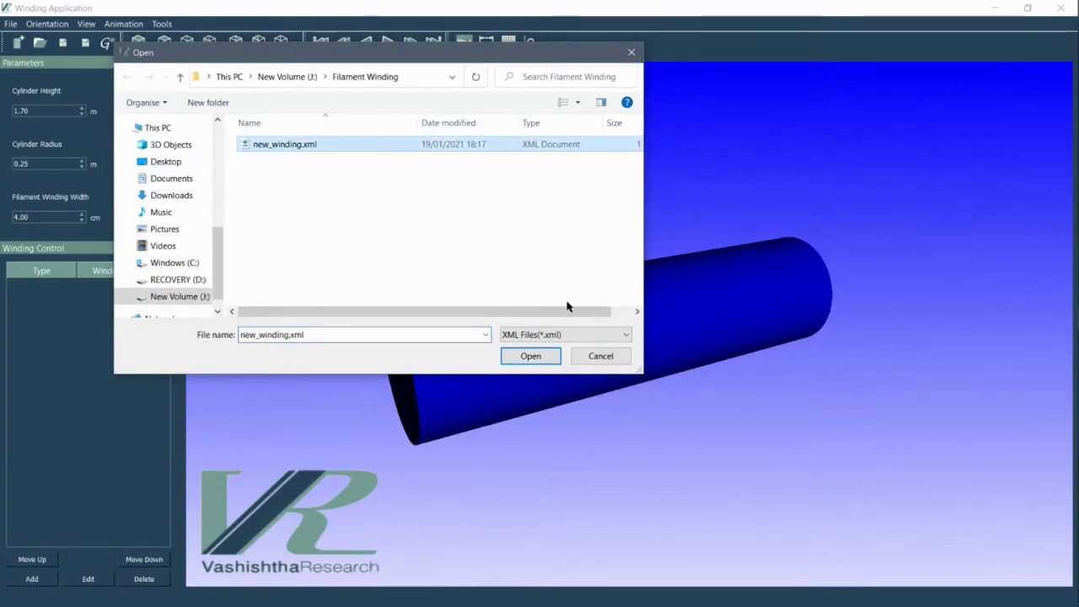
left_click(540, 356)
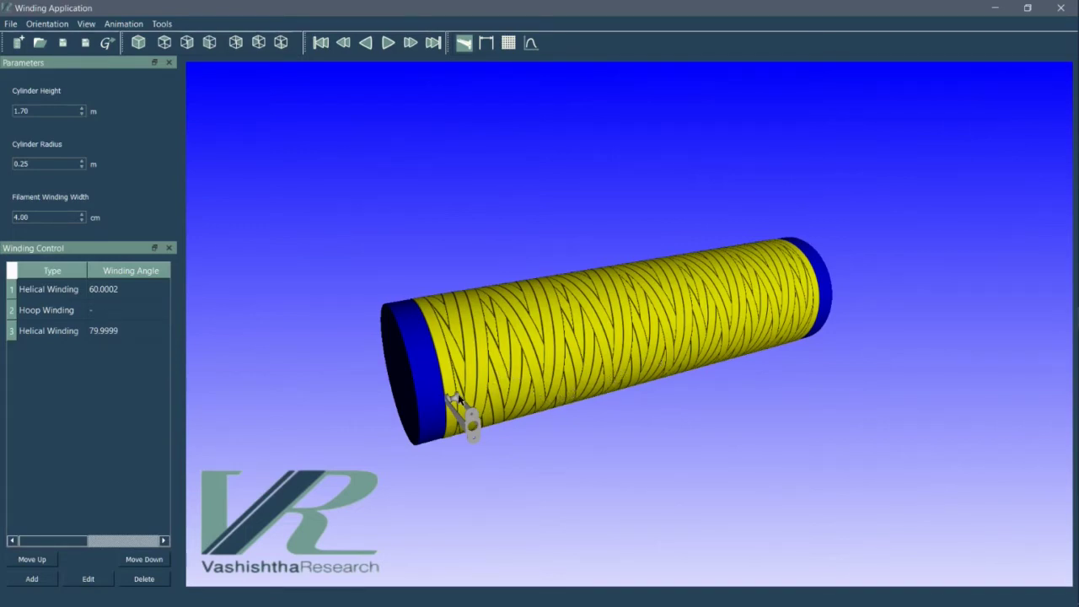
- Orbit and zoom the view to inspect the reloaded wound cylinder's windings
mouse_move(460, 399)
left_mouse_down()
mouse_move(546, 385)
mouse_move(503, 455)
mouse_move(523, 447)
mouse_move(489, 416)
mouse_move(476, 290)
mouse_move(451, 411)
left_mouse_up()
scroll(447, 408, "up", 4)
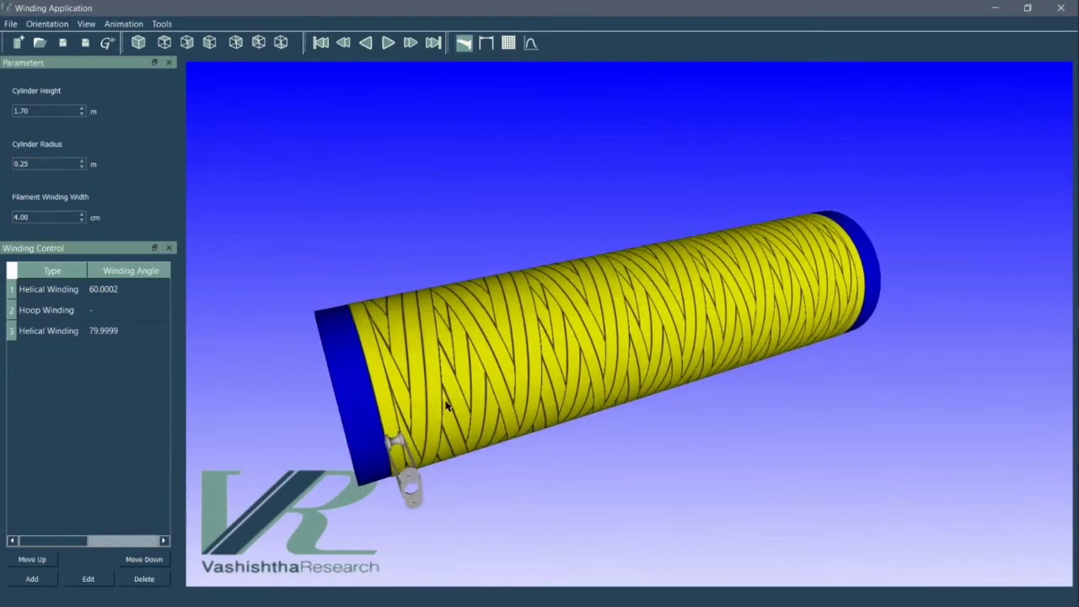
scroll(448, 407, "down", 2)
left_click_drag(446, 405, 447, 345)
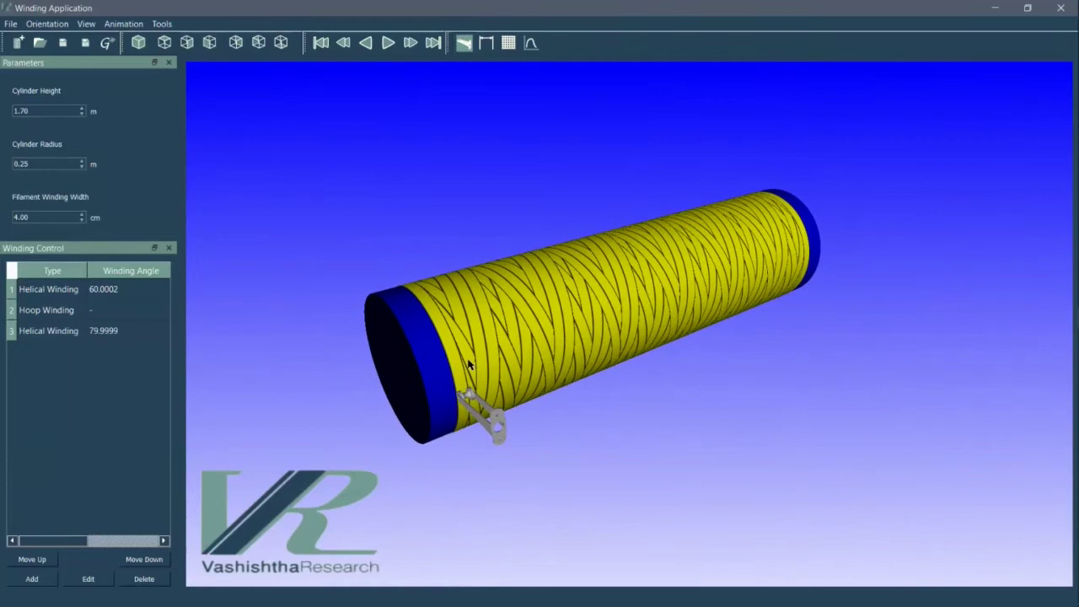
left_click(142, 49)
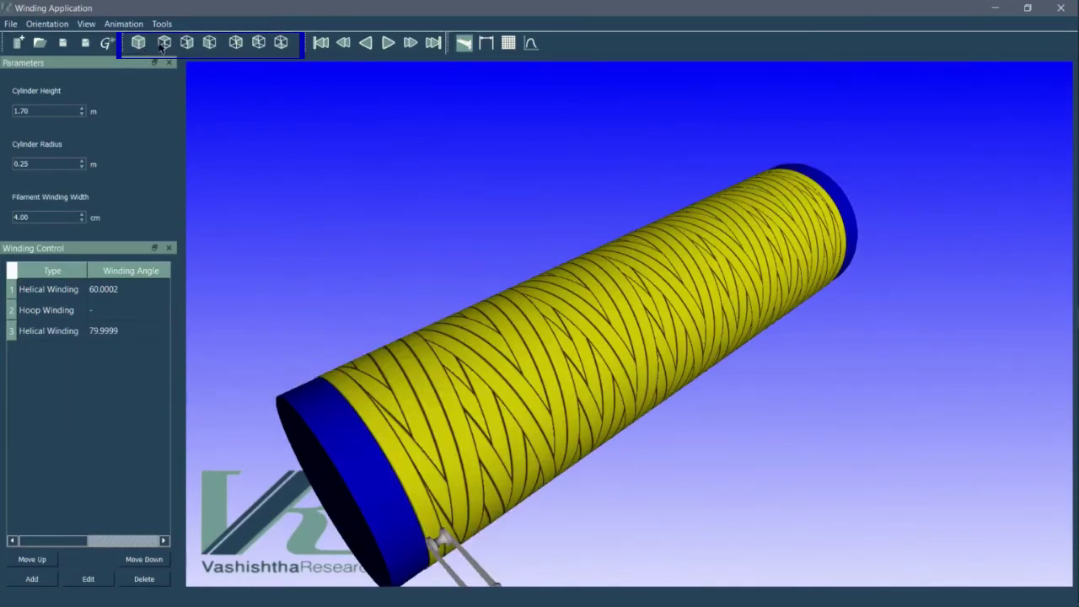
left_click(163, 43)
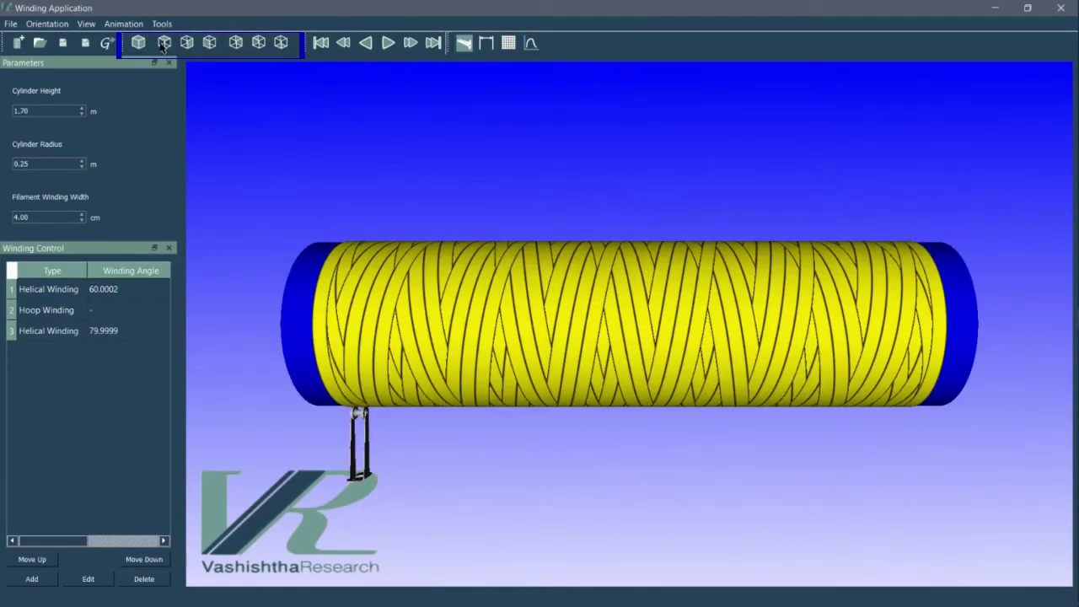
left_click(203, 47)
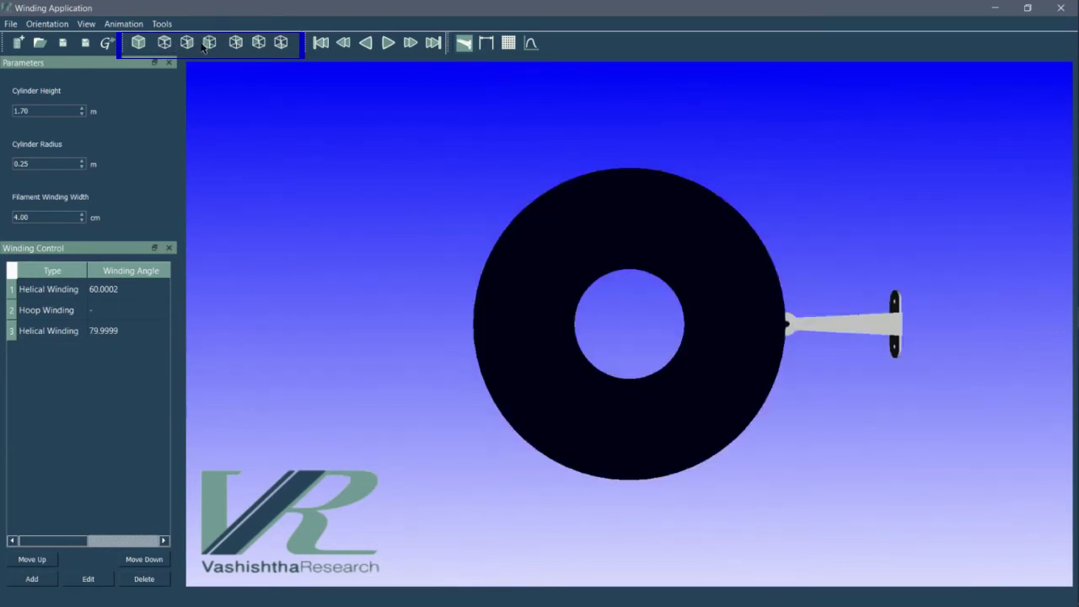
left_click(138, 43)
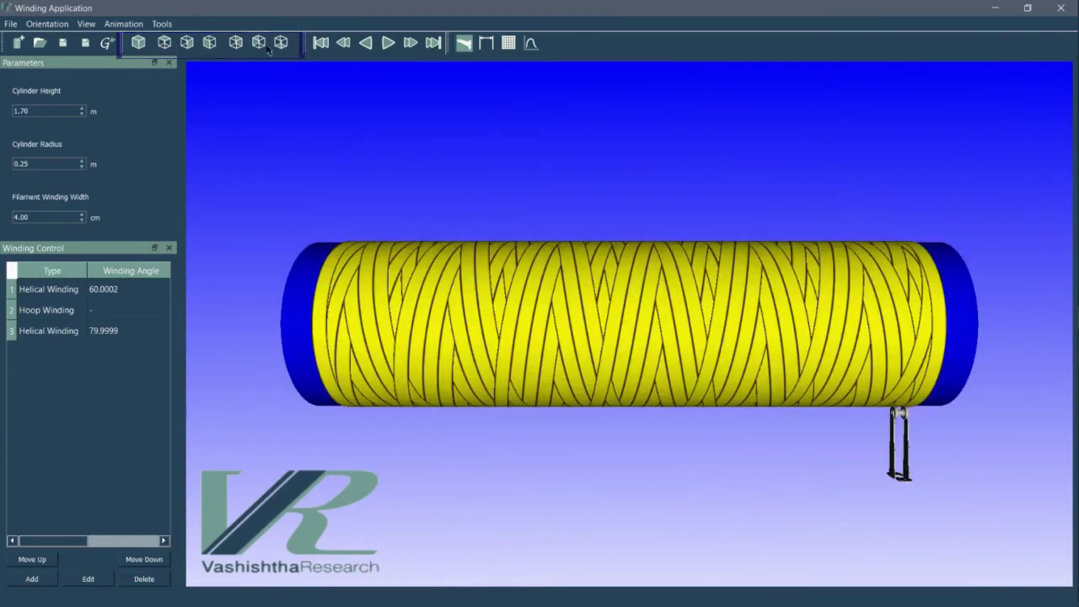
left_click(134, 44)
left_click_drag(489, 411, 459, 384)
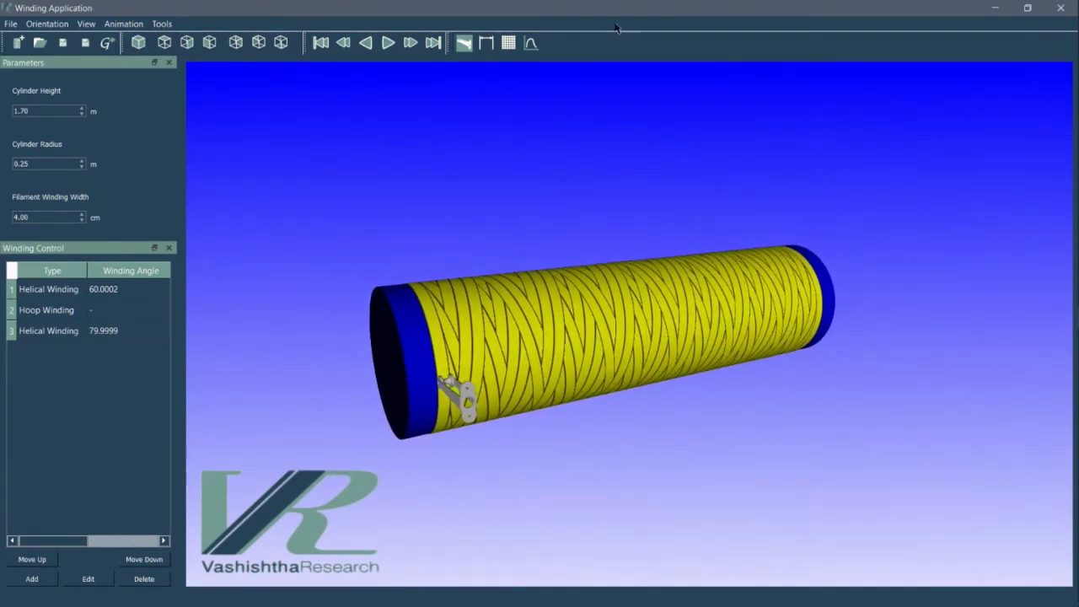
- Turn the winding head display on, then briefly show and hide the dimensions and grid
left_click(463, 42)
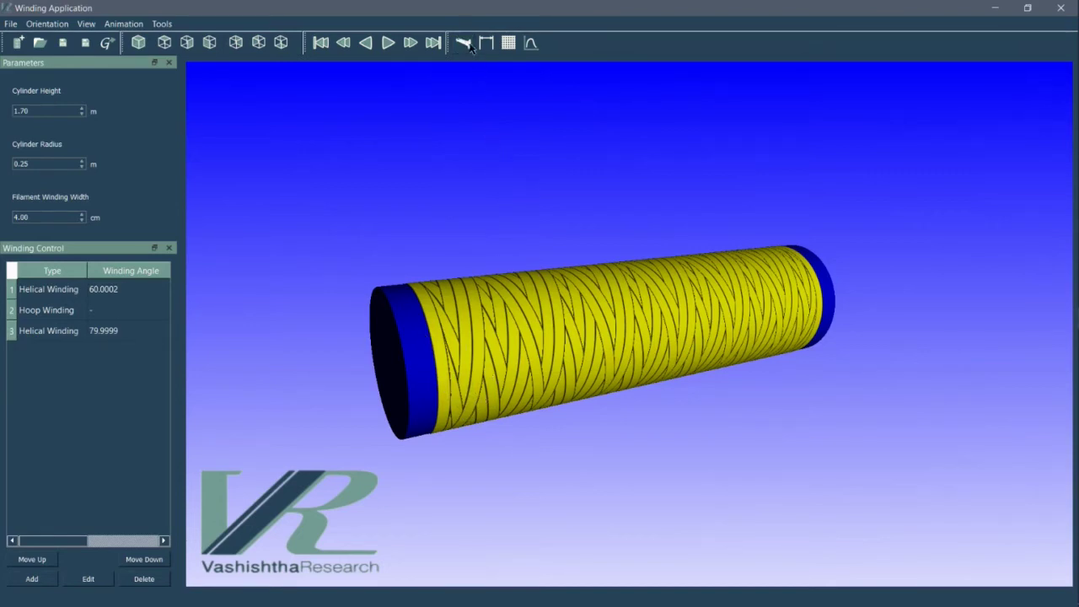
left_click(469, 46)
left_click(485, 44)
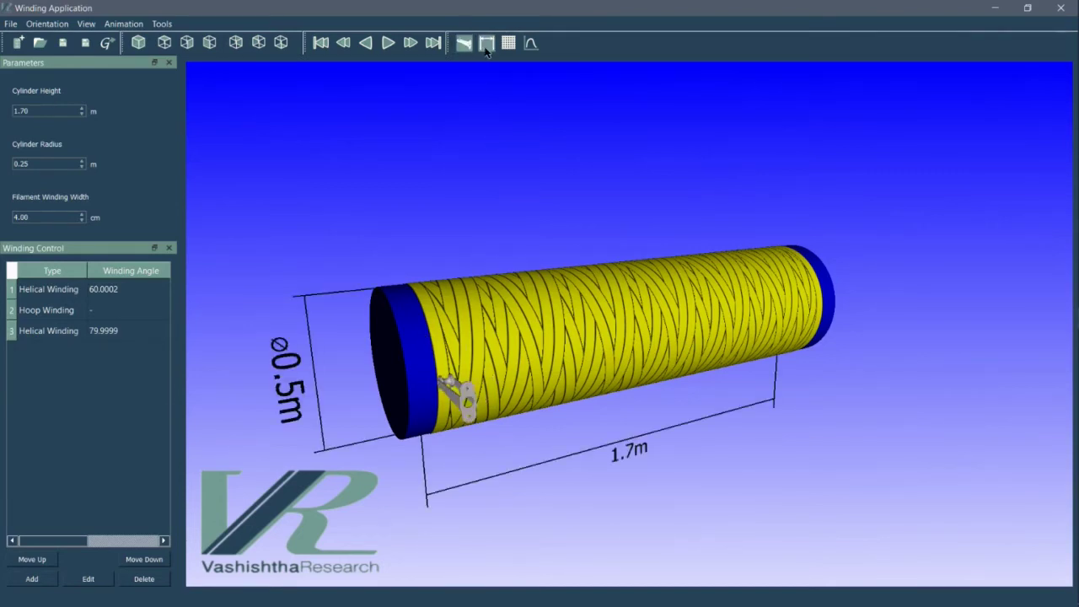
left_click(509, 44)
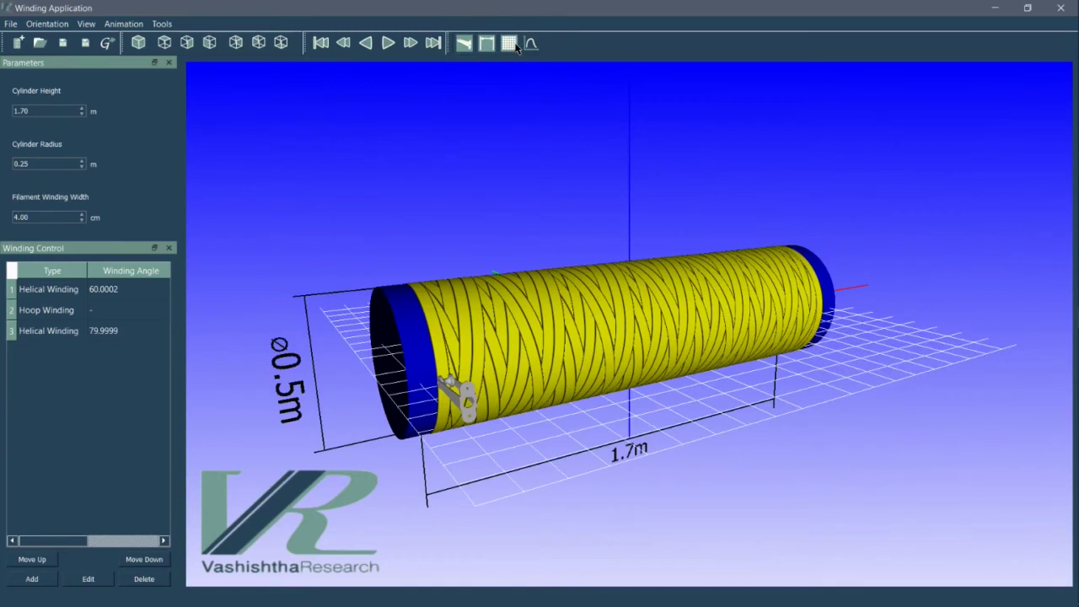
left_click(509, 44)
left_click(485, 44)
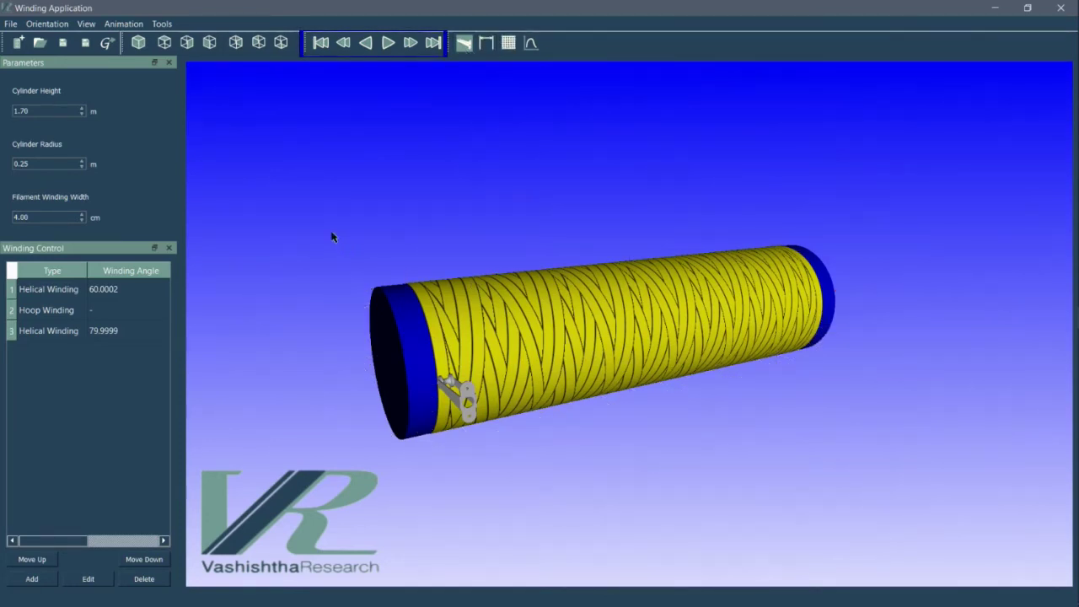
- Play the winding animation forward, pause it, then play it in reverse and stop
left_click(389, 44)
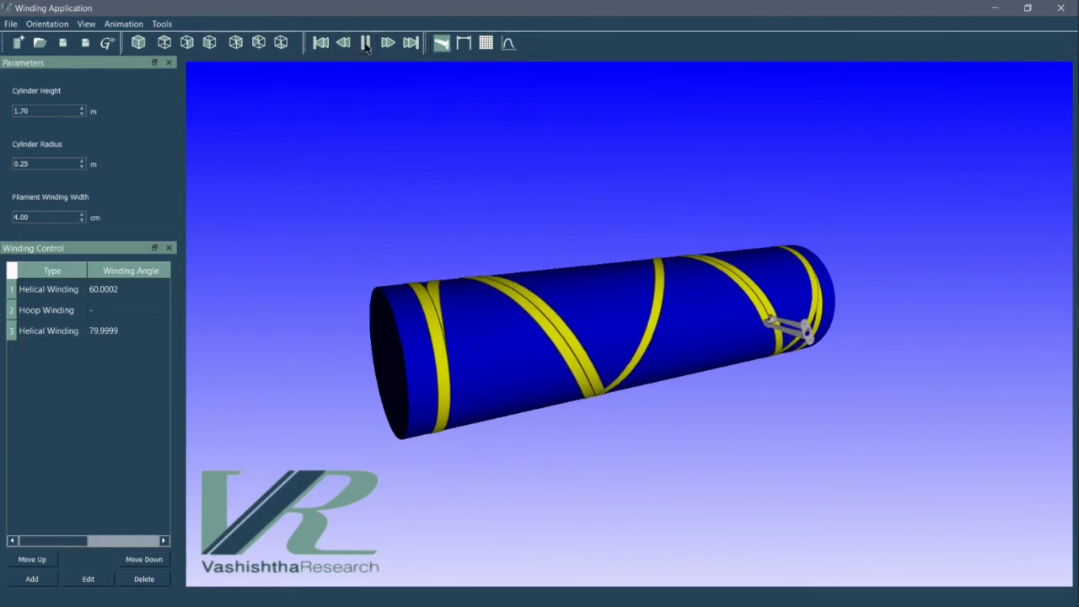
left_click(367, 46)
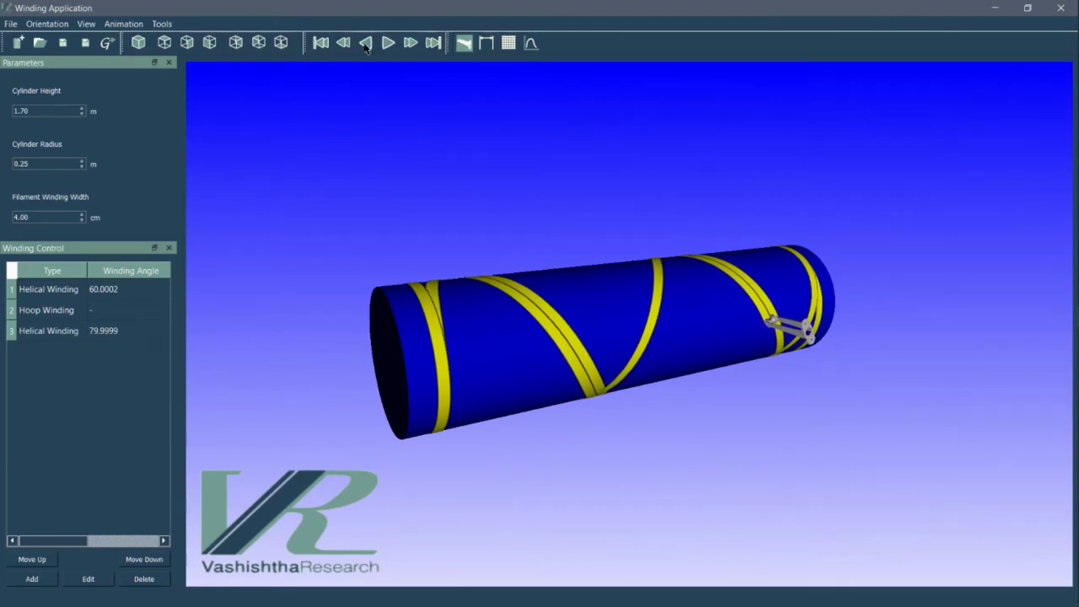
left_click(365, 43)
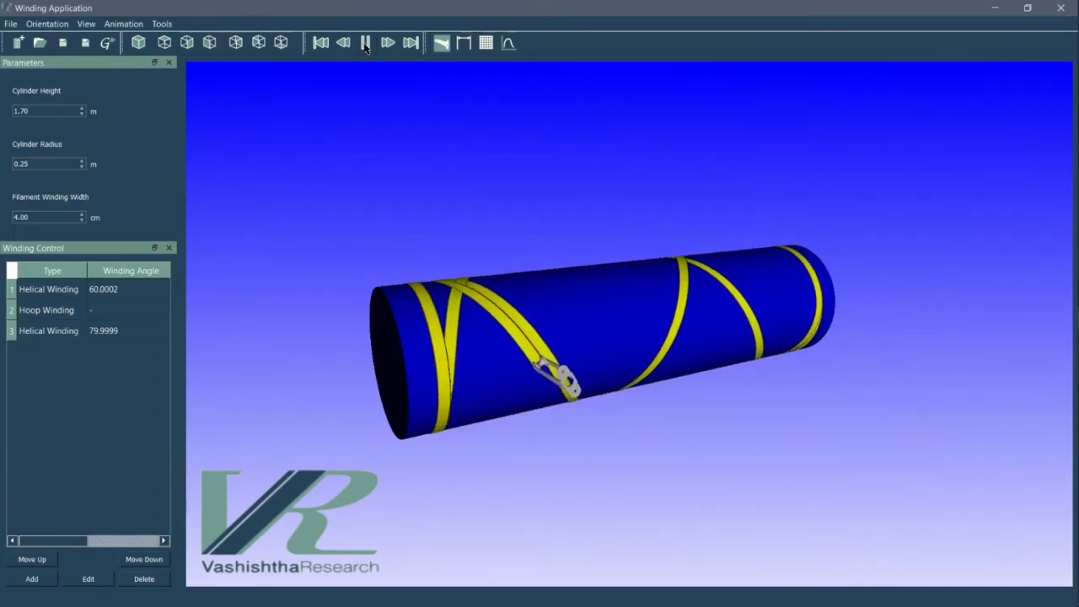
left_click(365, 44)
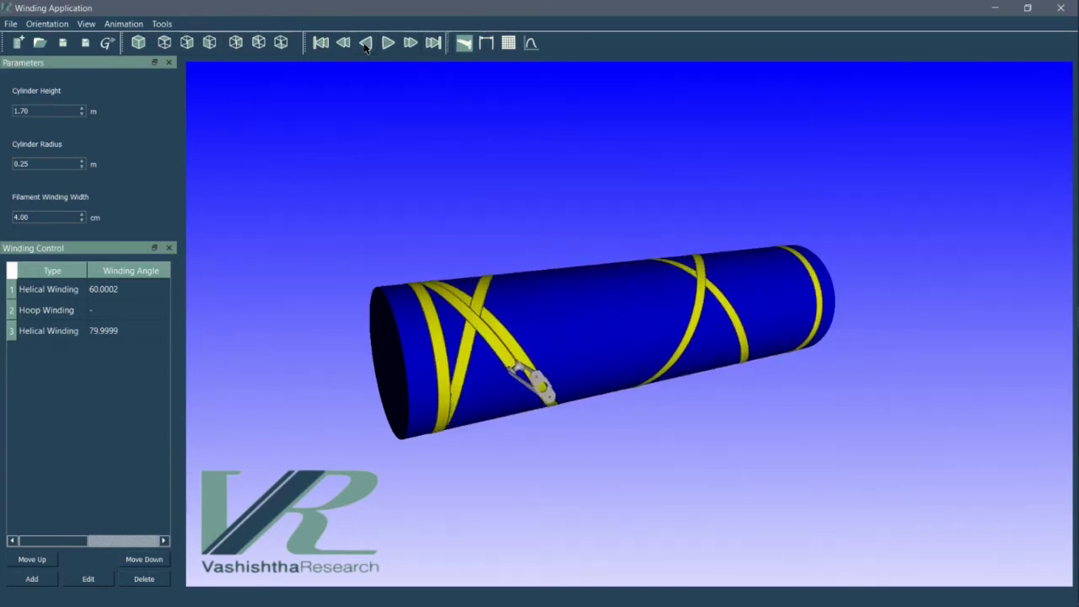
- Jump to the fully wound state, step through the layers, and rewind to the bare mandrel
left_click(432, 43)
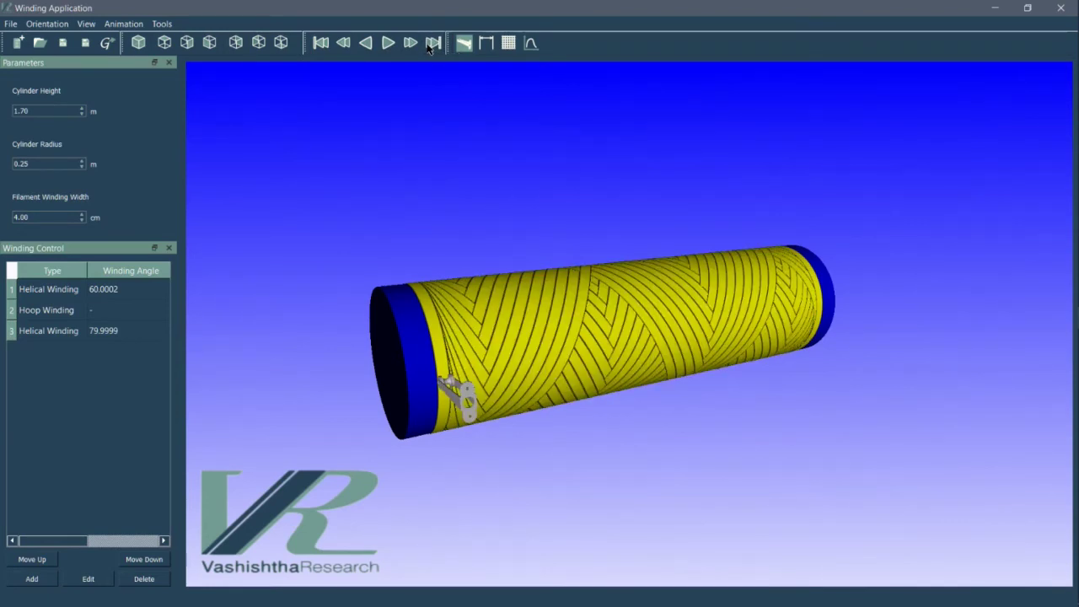
left_click(432, 43)
left_click(432, 43)
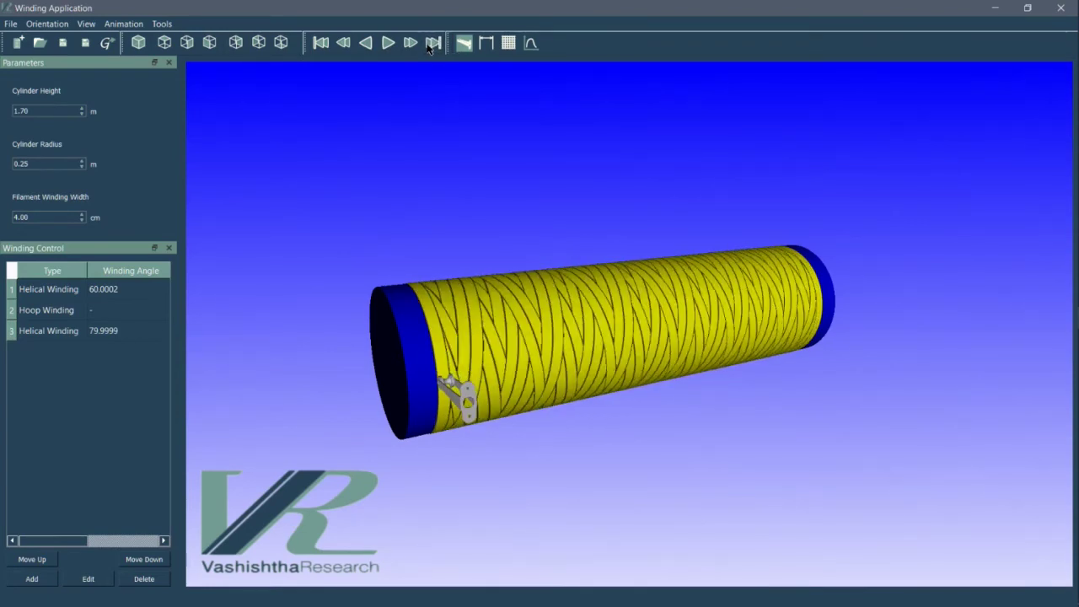
left_click(322, 44)
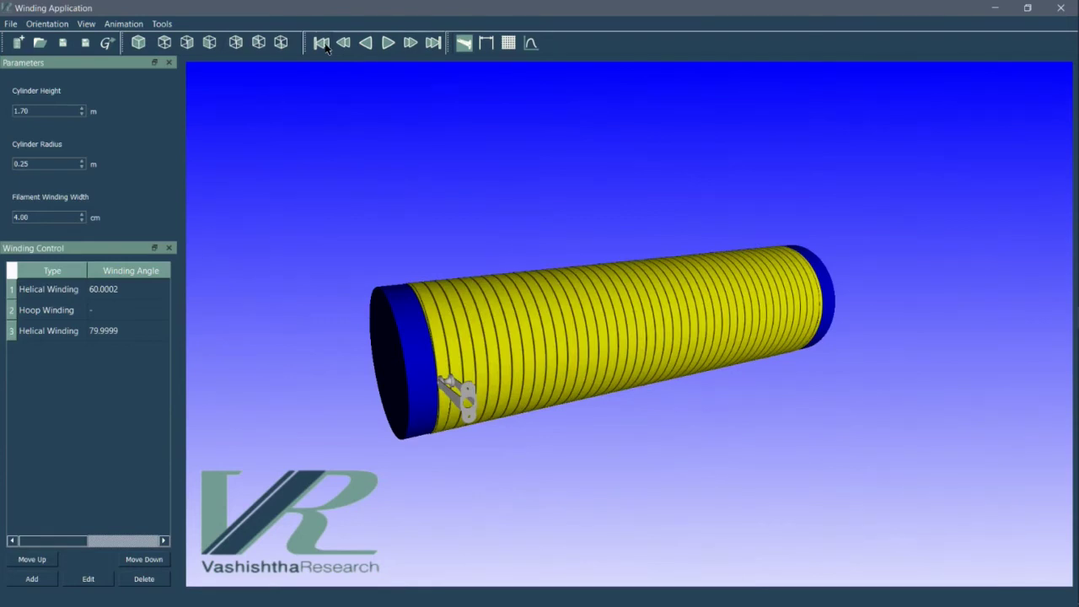
left_click(321, 44)
left_click(322, 44)
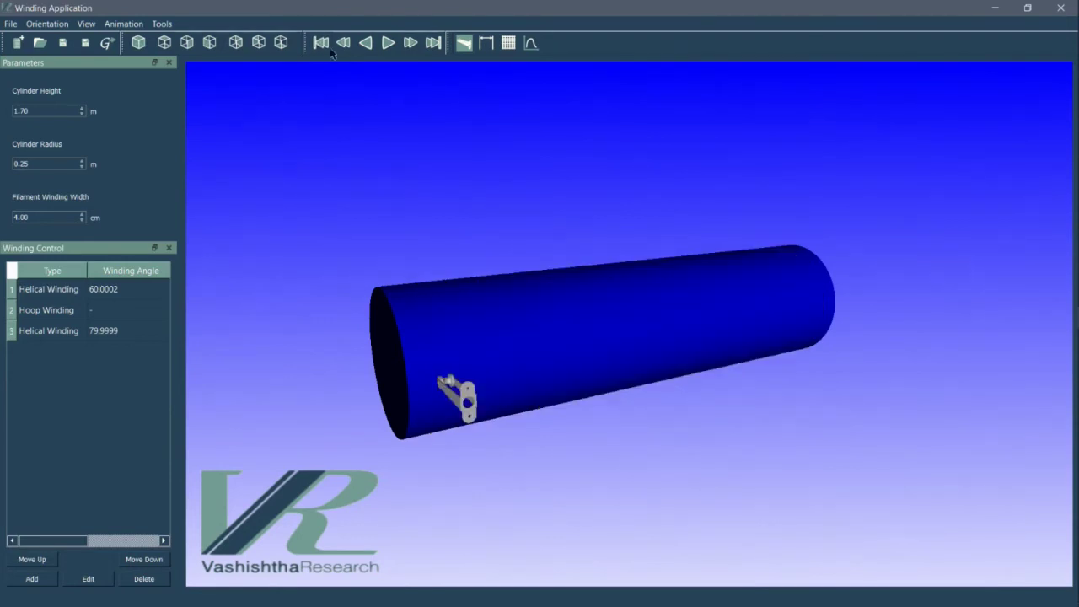
left_click(531, 43)
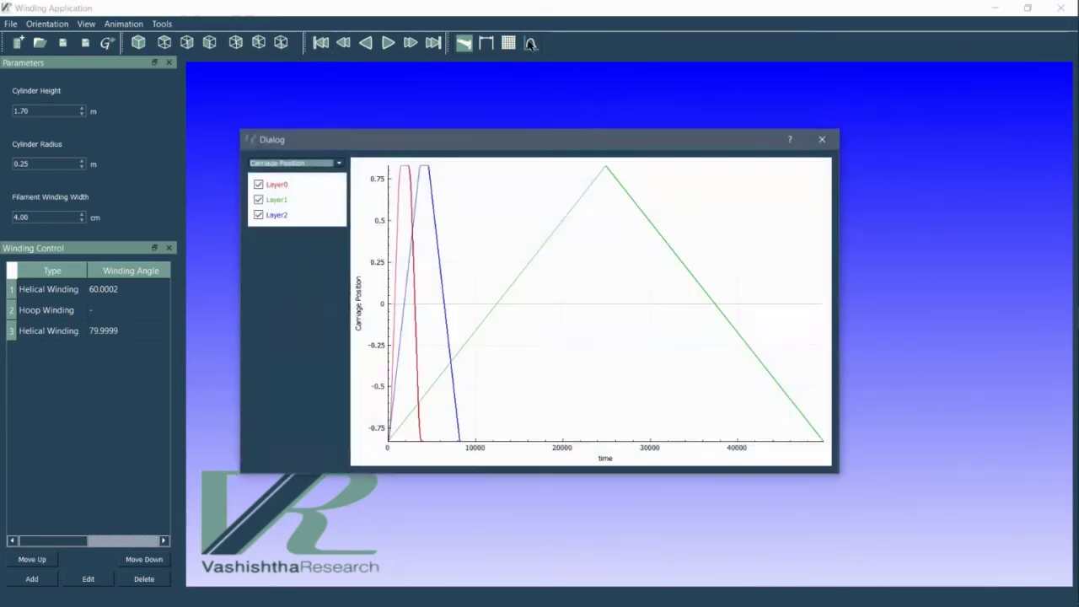
left_click(338, 164)
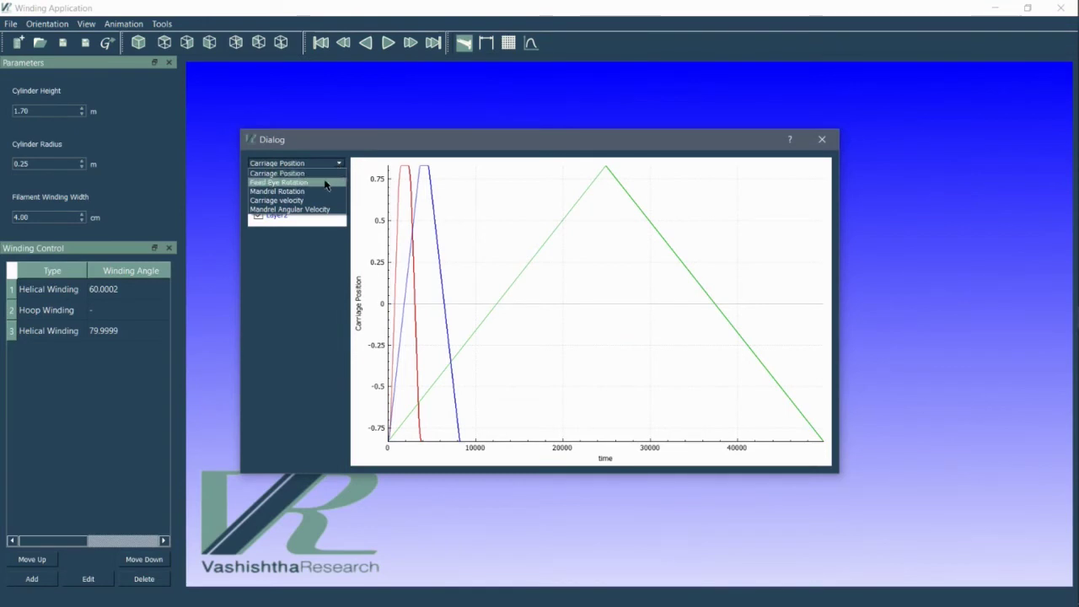
left_click(325, 183)
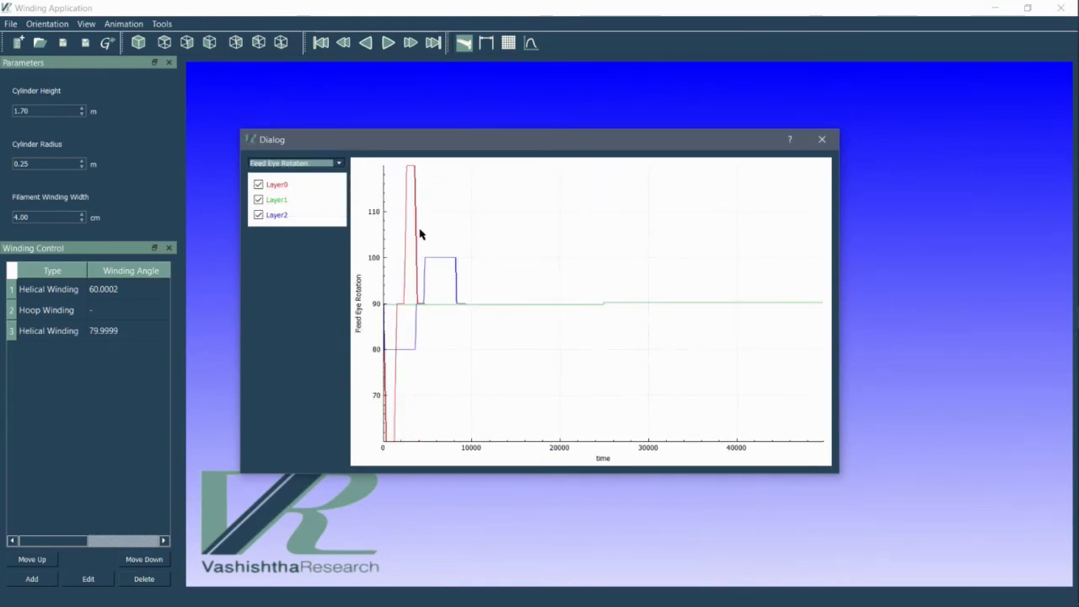
left_click(259, 202)
left_click(259, 202)
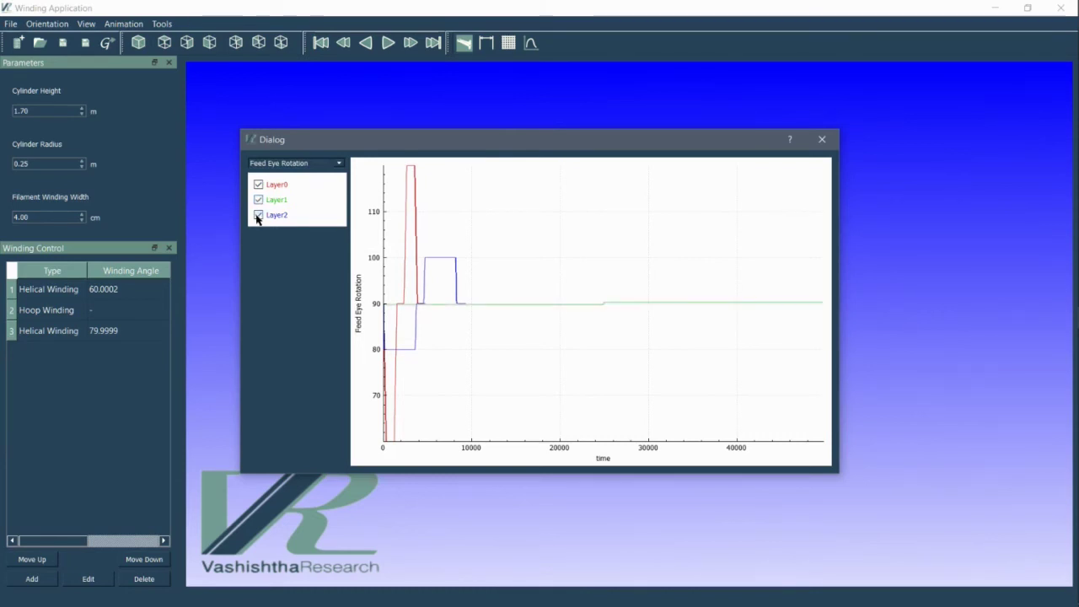
left_click(258, 216)
left_click(258, 216)
left_click(258, 186)
left_click(258, 185)
- Close the plot window and export the G-code as the text file winding_gcode
left_click(821, 142)
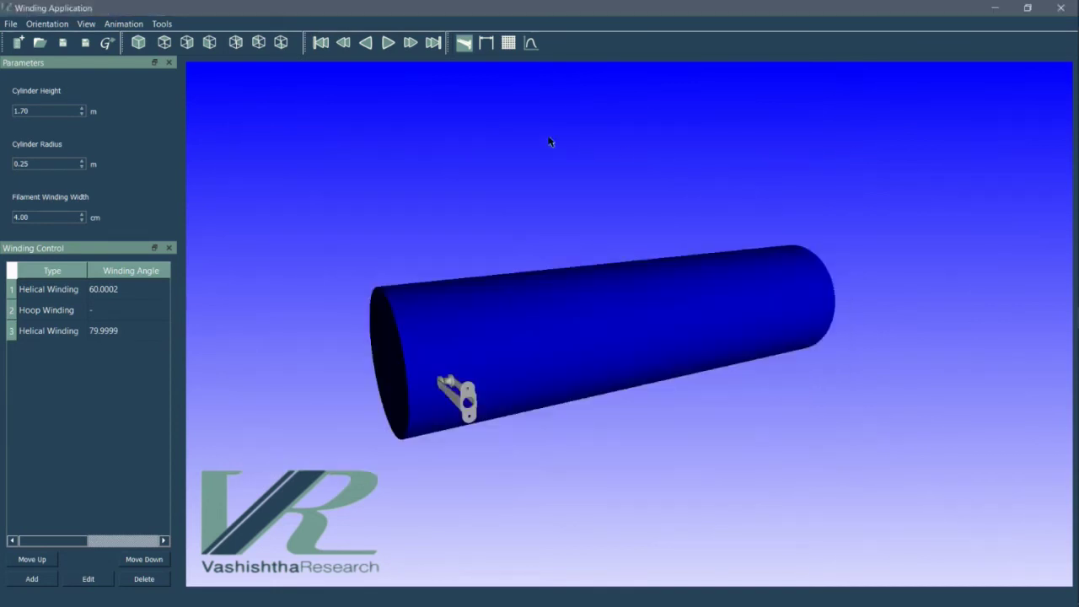
left_click(112, 43)
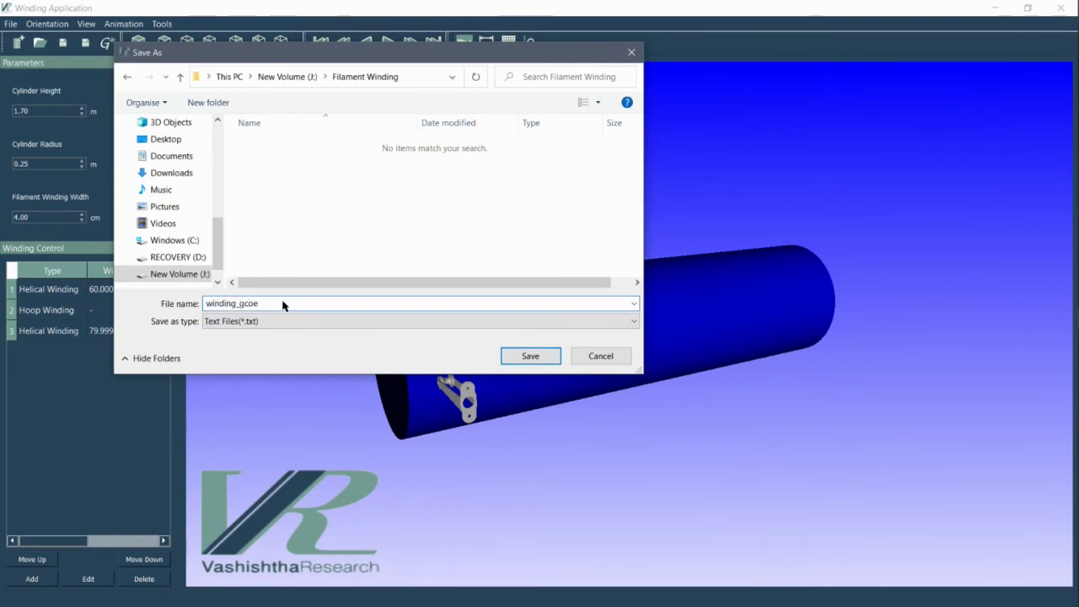
type("winding_gcode")
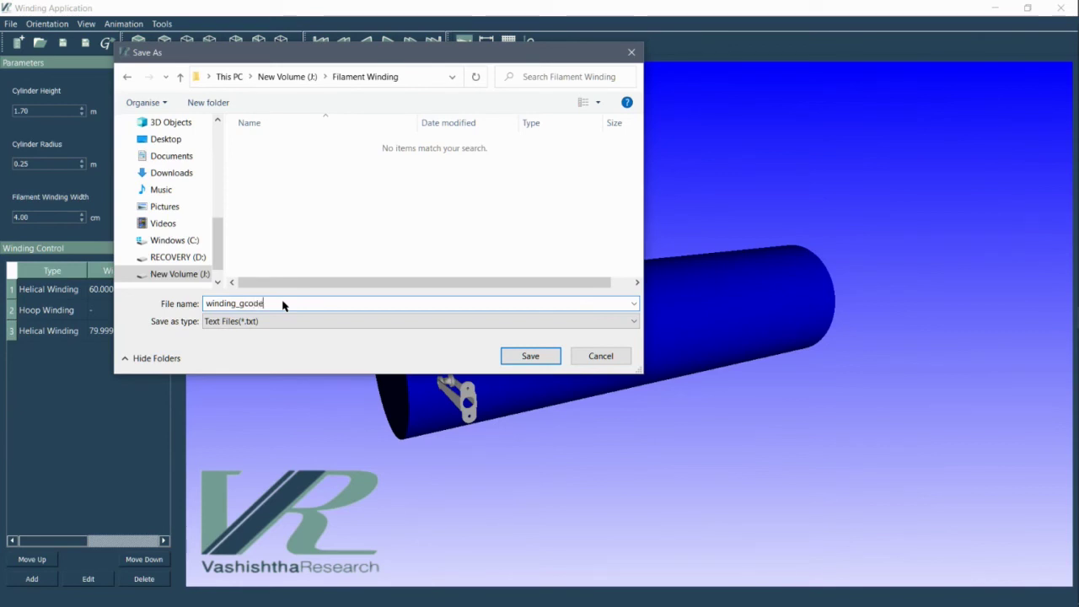
key("Return")
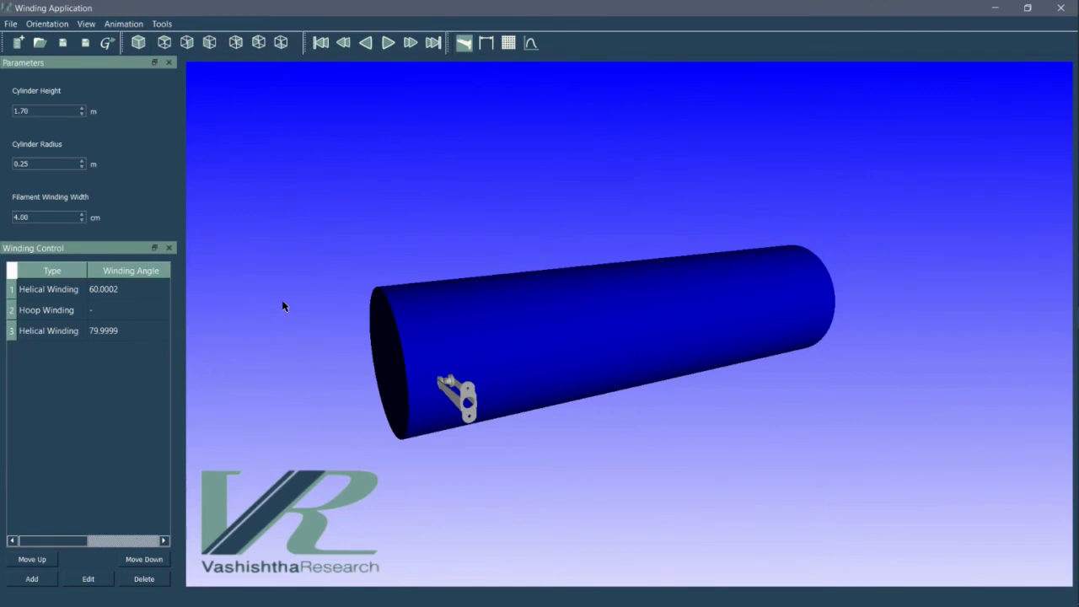
key("alt+Tab")
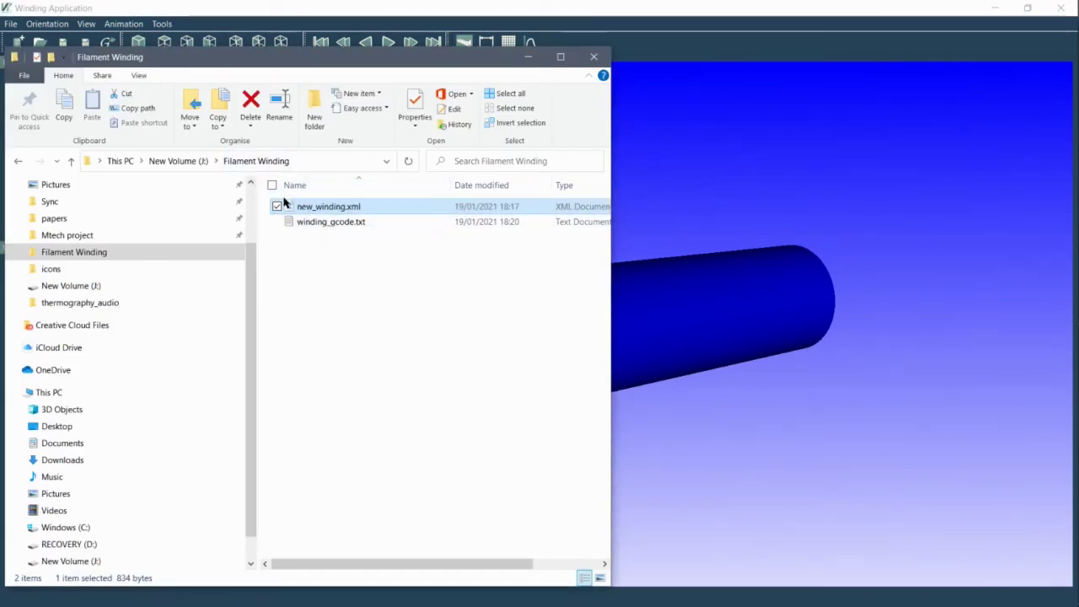
left_click(300, 222)
double_click(305, 222)
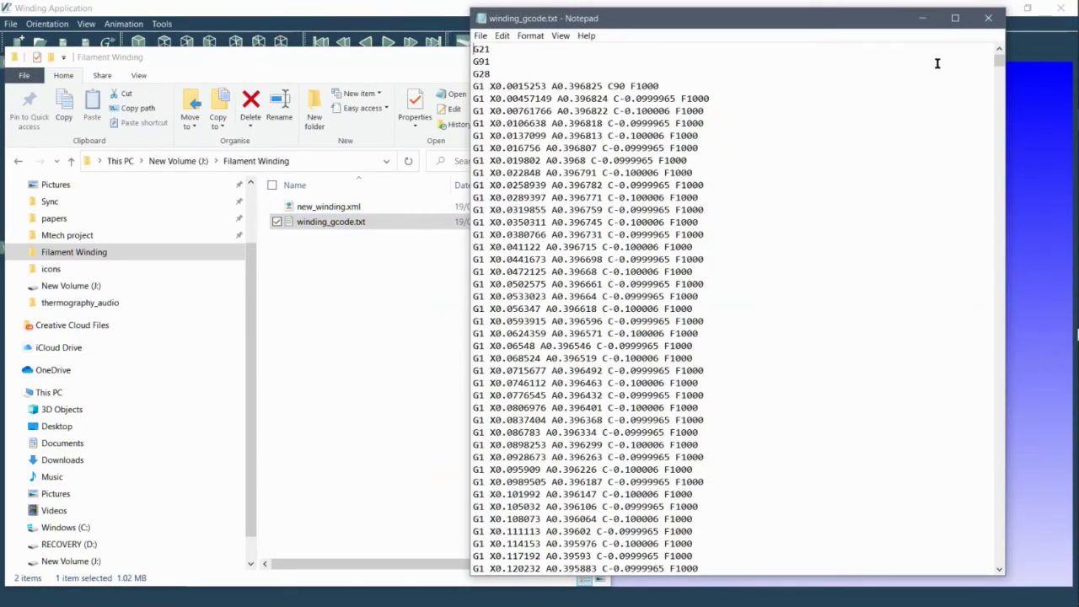
left_click_drag(997, 63, 999, 560)
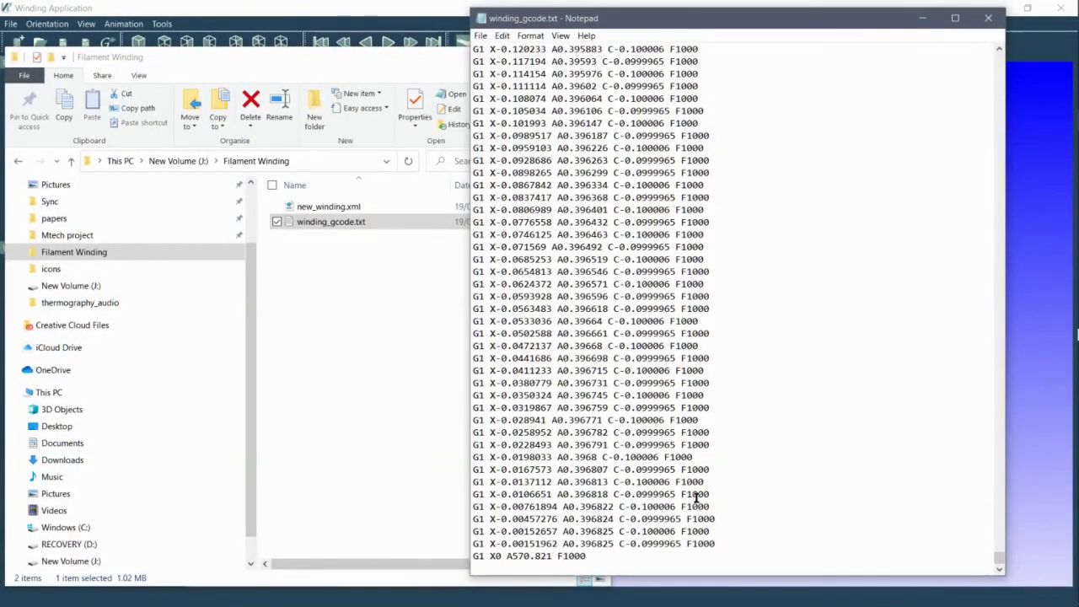
left_click(989, 17)
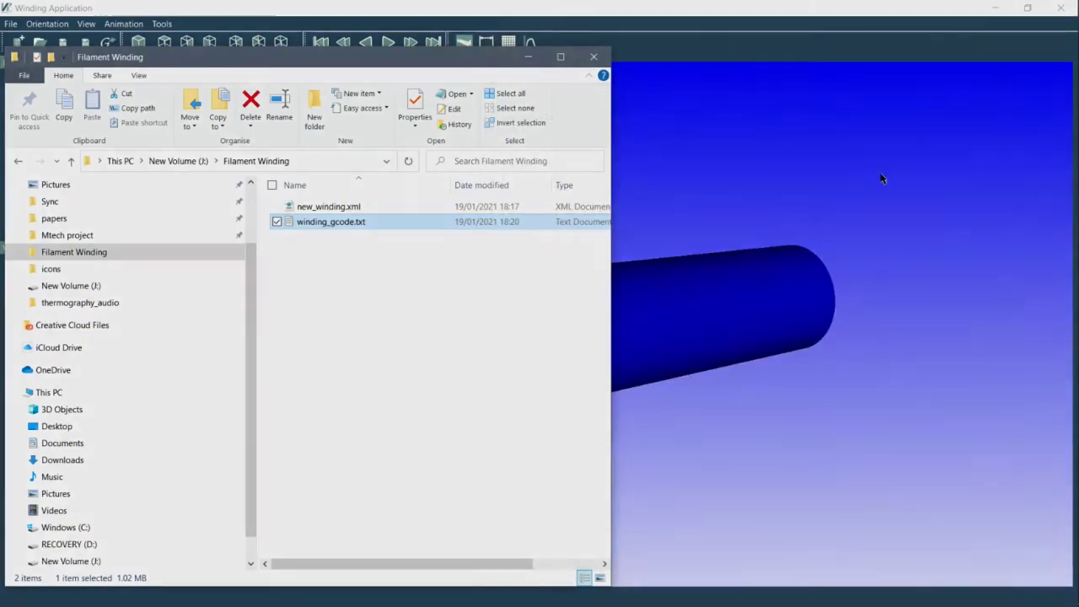